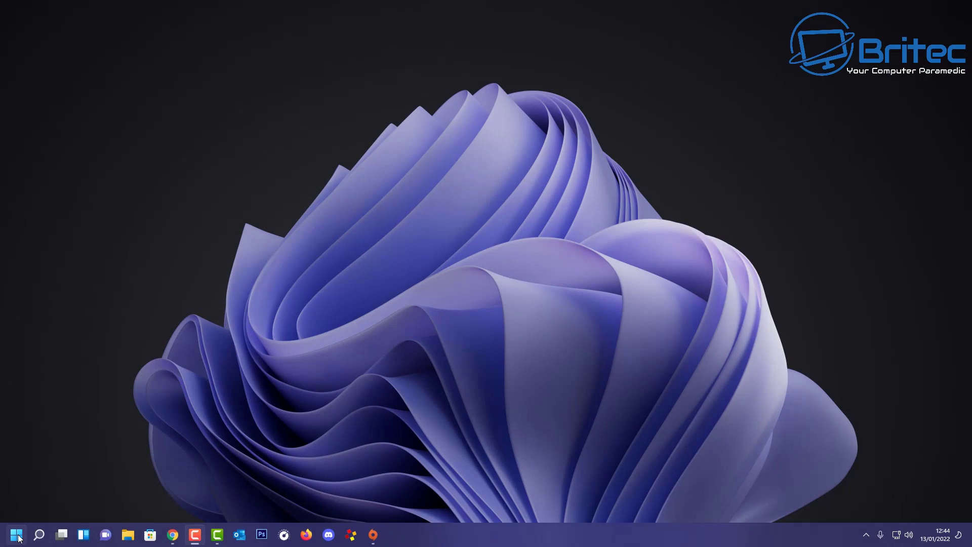
# Step: Open the Privacy & security section of Windows Settings
pyautogui.click(16, 535)
pyautogui.click(138, 281)
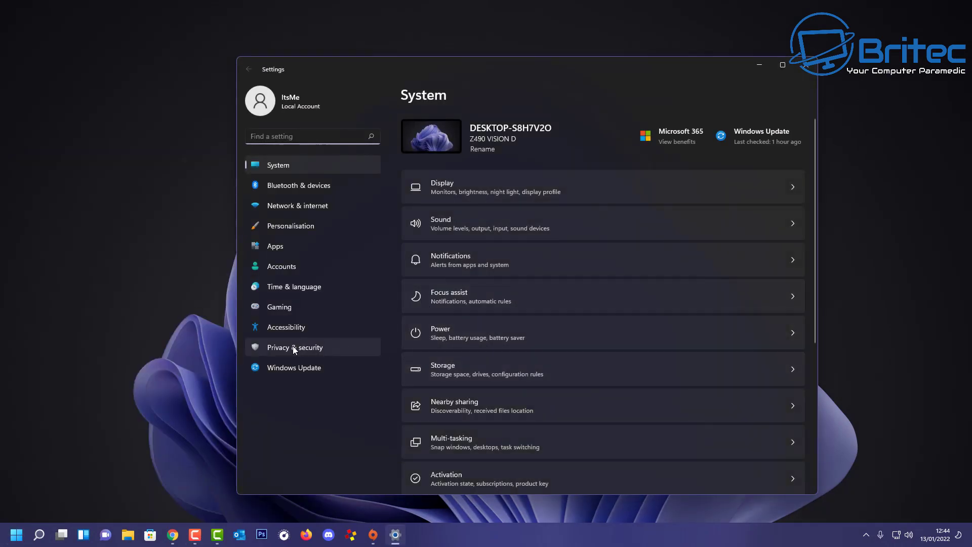
pyautogui.click(294, 348)
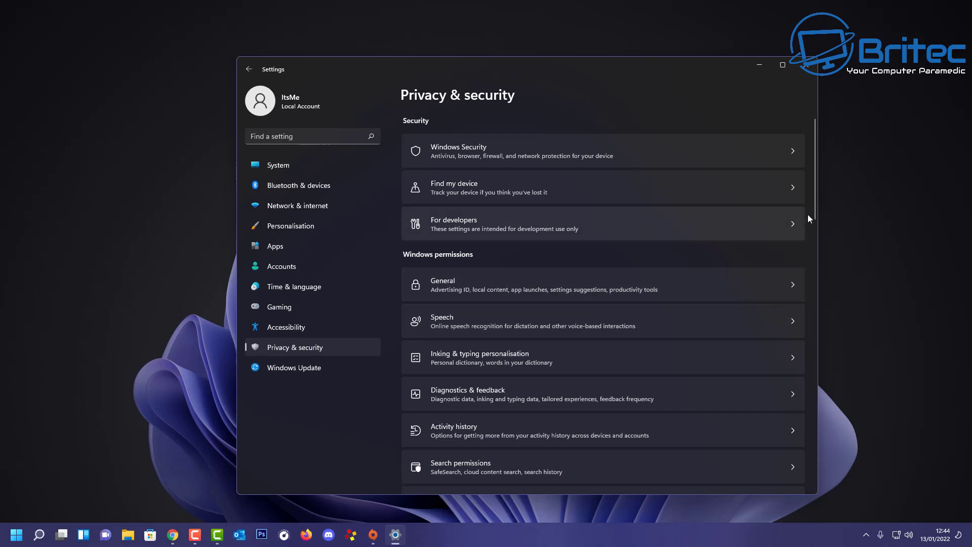
pyautogui.moveTo(813, 163); pyautogui.dragTo(856, 324)
# Step: Check the Call history and Notifications privacy pages, then close Settings
pyautogui.click(734, 299)
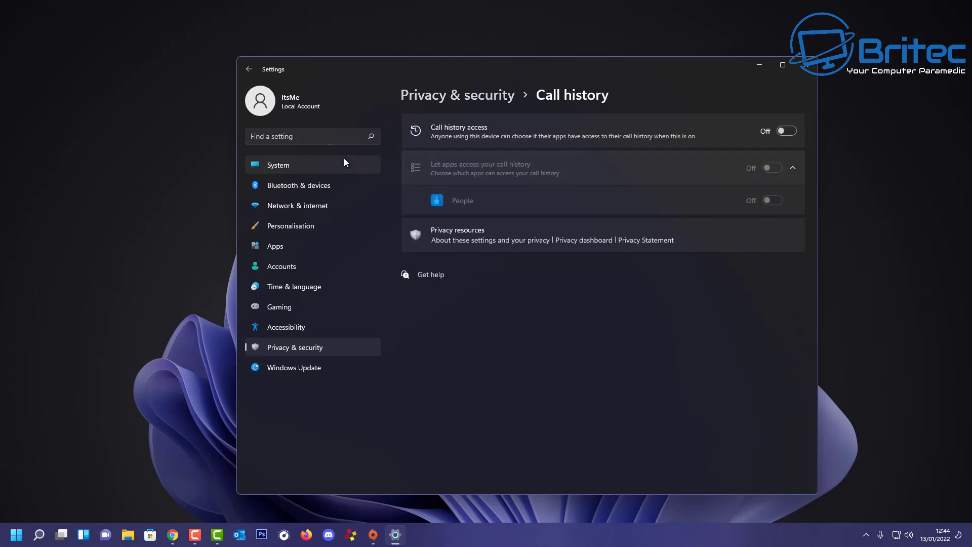
pyautogui.click(248, 69)
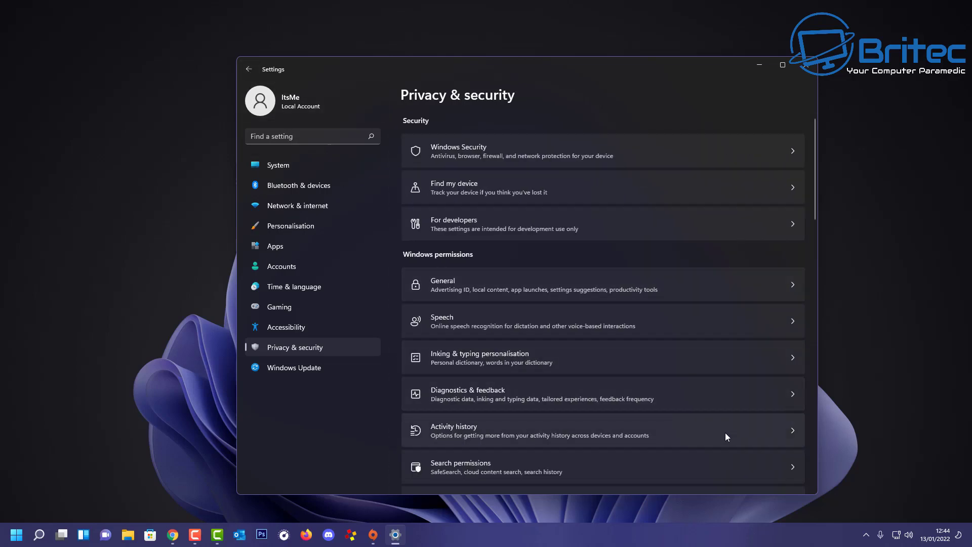
pyautogui.scroll(-3, 729, 438)
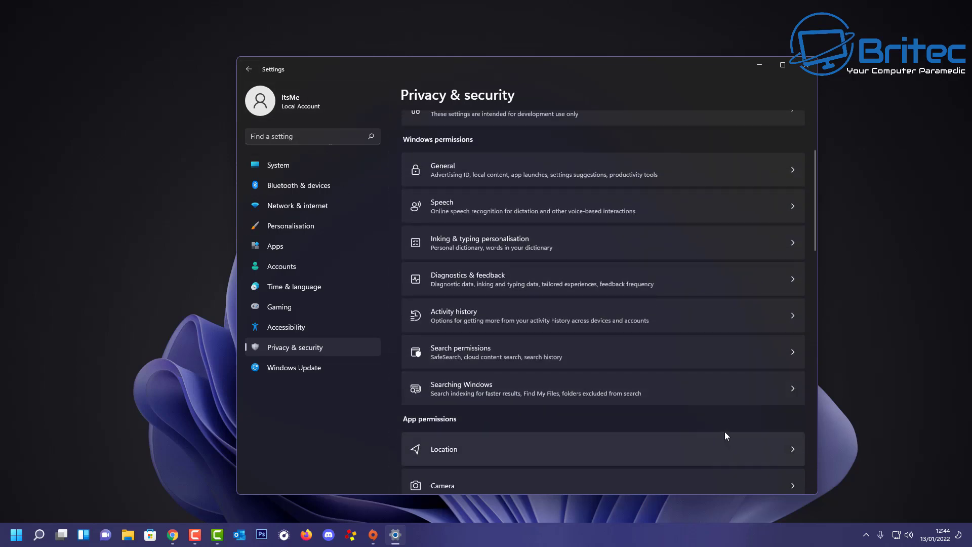
pyautogui.scroll(-5, 724, 432)
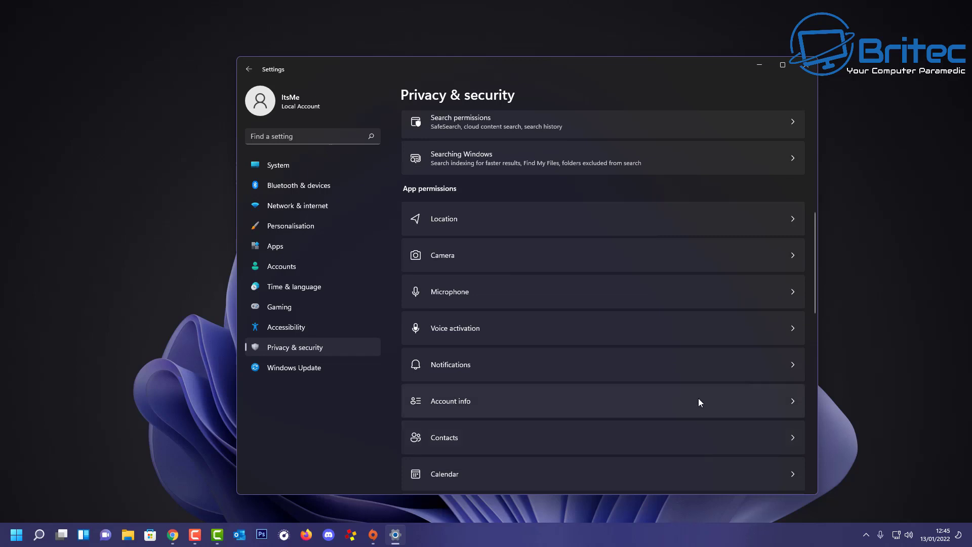
pyautogui.click(694, 372)
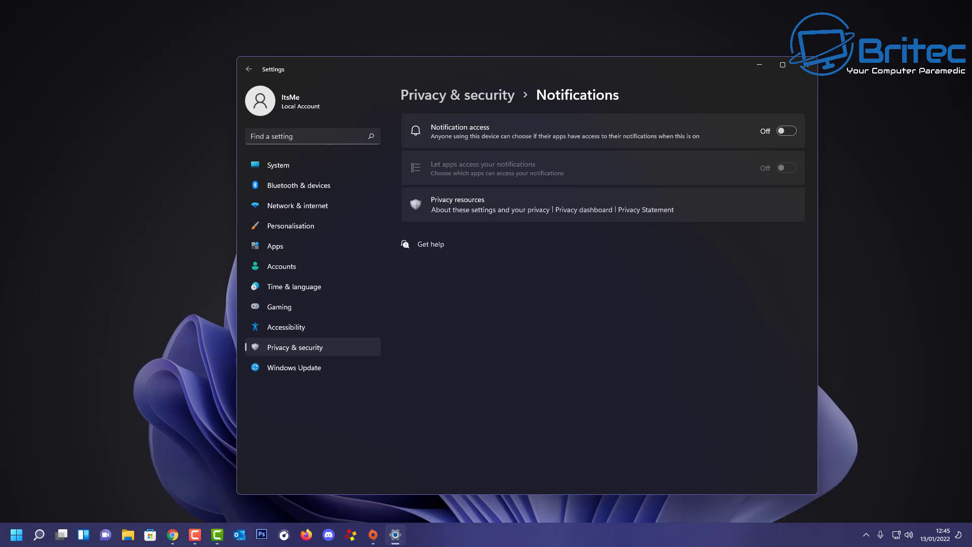
pyautogui.click(806, 65)
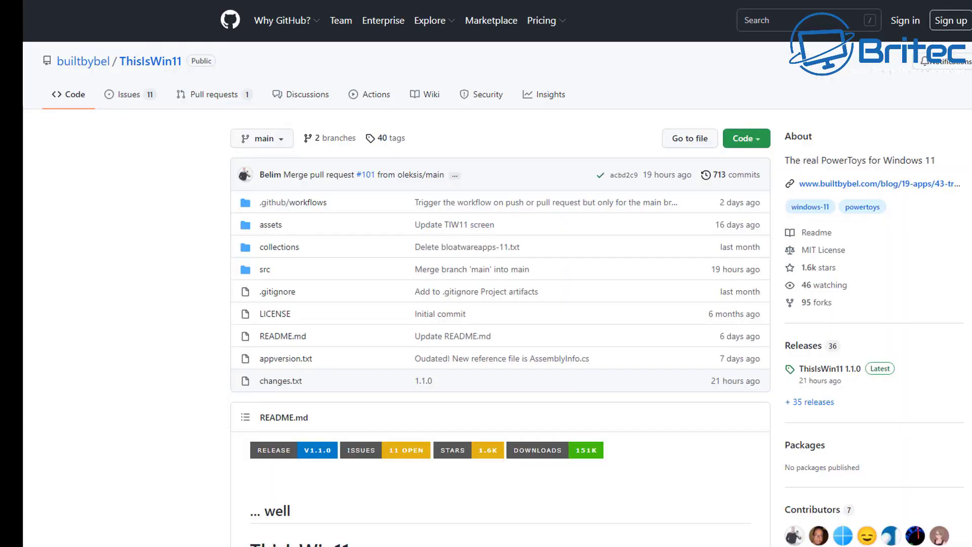
pyautogui.scroll(-8, 497, 273)
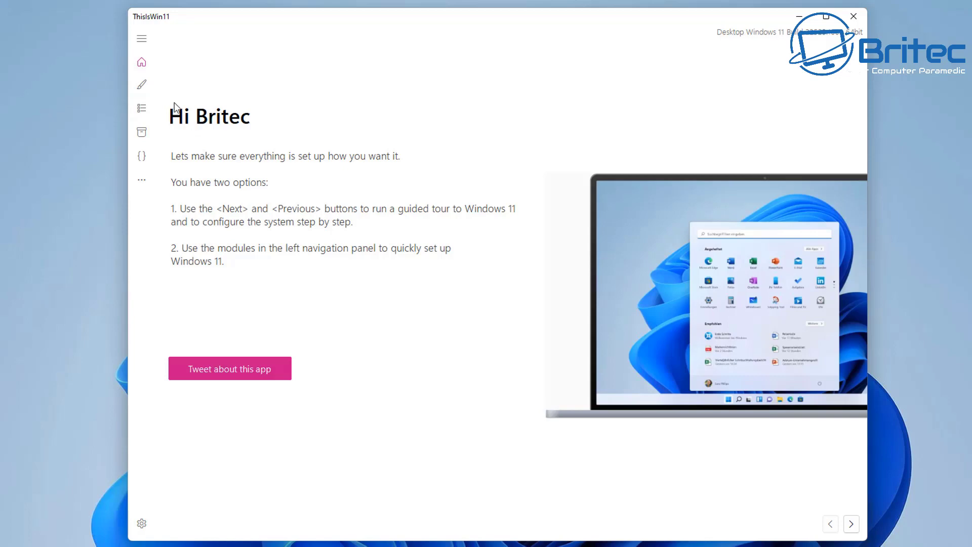
# Step: Expand the ThisIsWin11 navigation pane and switch to the Customize page
pyautogui.click(142, 39)
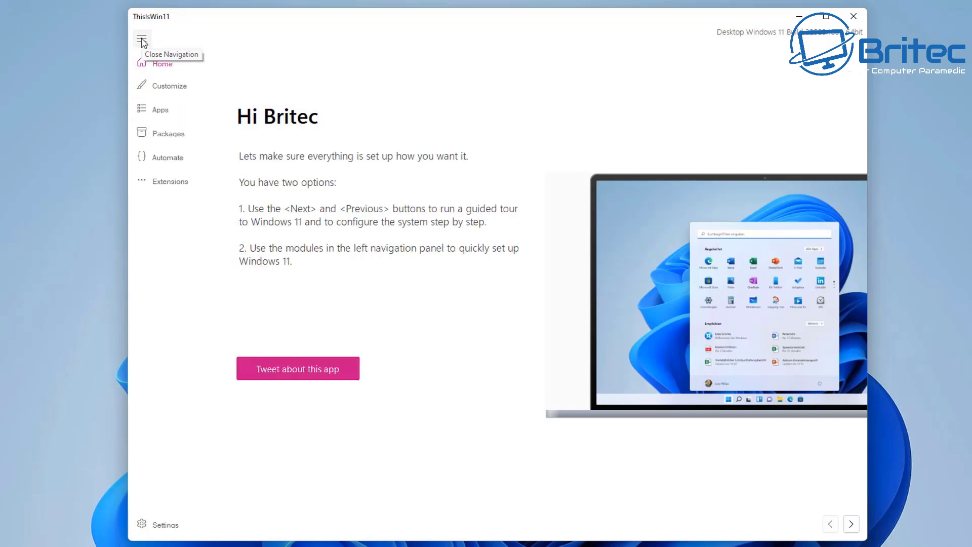
pyautogui.click(142, 41)
pyautogui.click(142, 40)
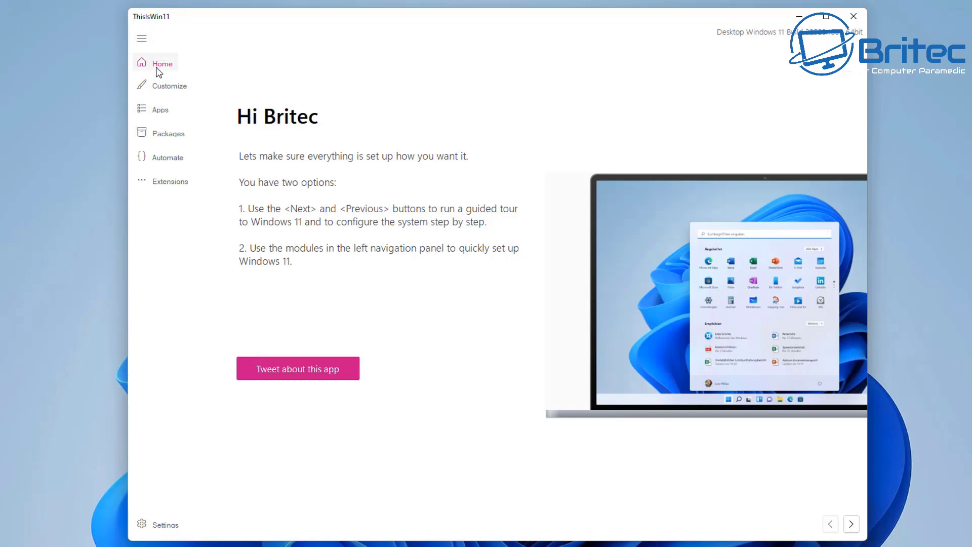
pyautogui.click(155, 92)
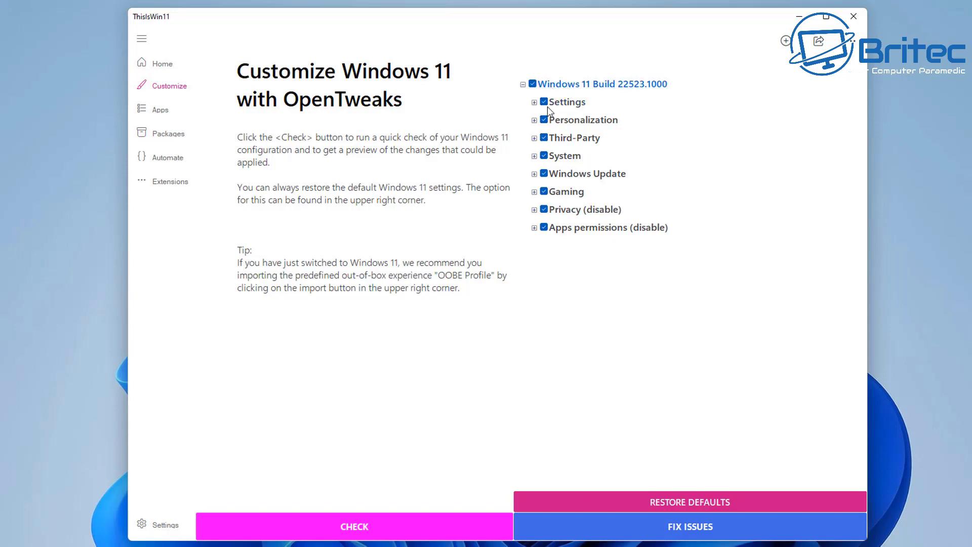
# Step: Expand the Settings and Personalization tweak groups
pyautogui.click(534, 103)
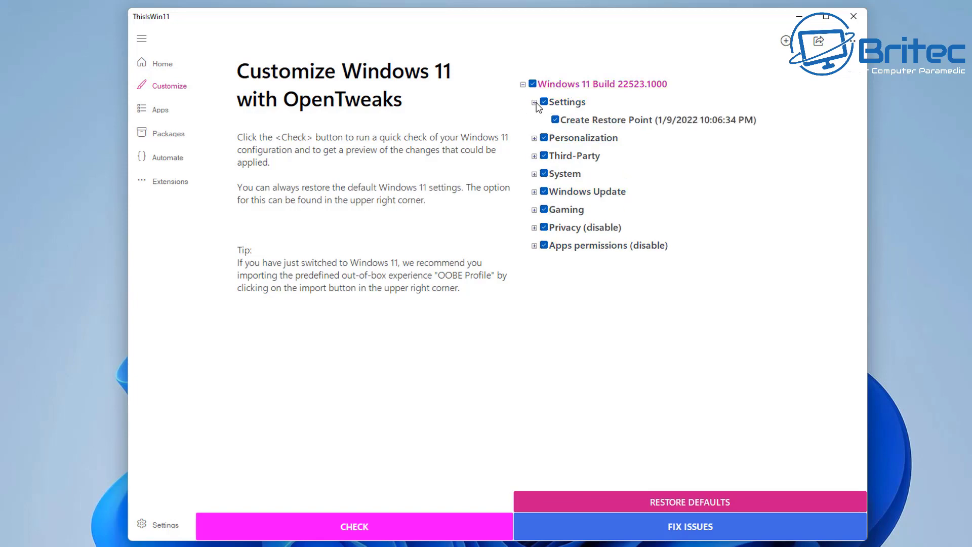
pyautogui.moveTo(563, 126)
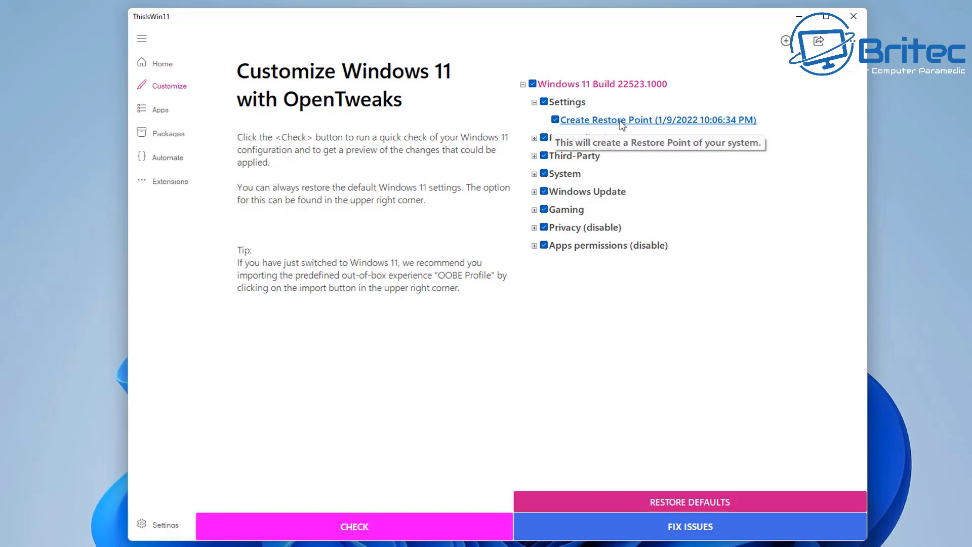
pyautogui.click(535, 138)
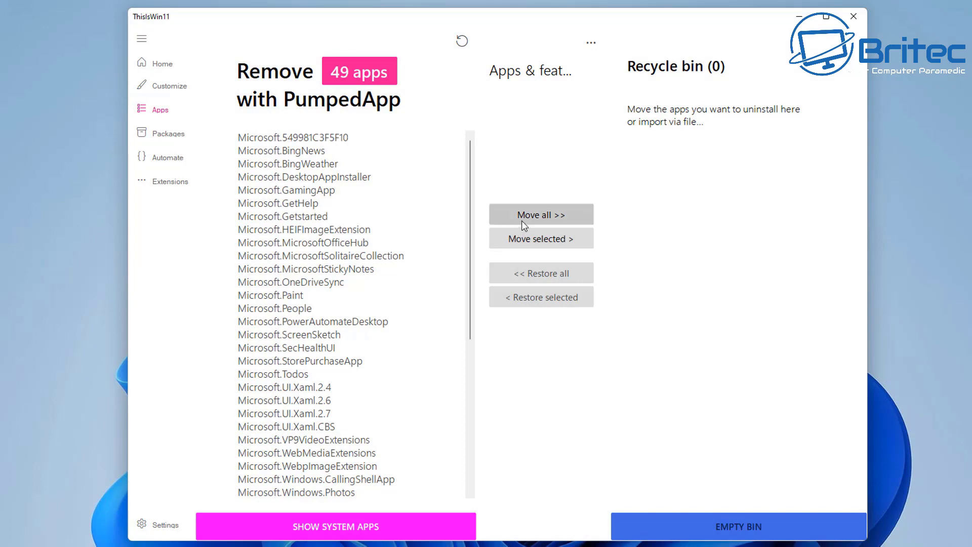
# Step: Bin all 49 apps, return Microsoft.Paint and Microsoft.Windows.Photos, then uninstall the other 47
pyautogui.click(547, 214)
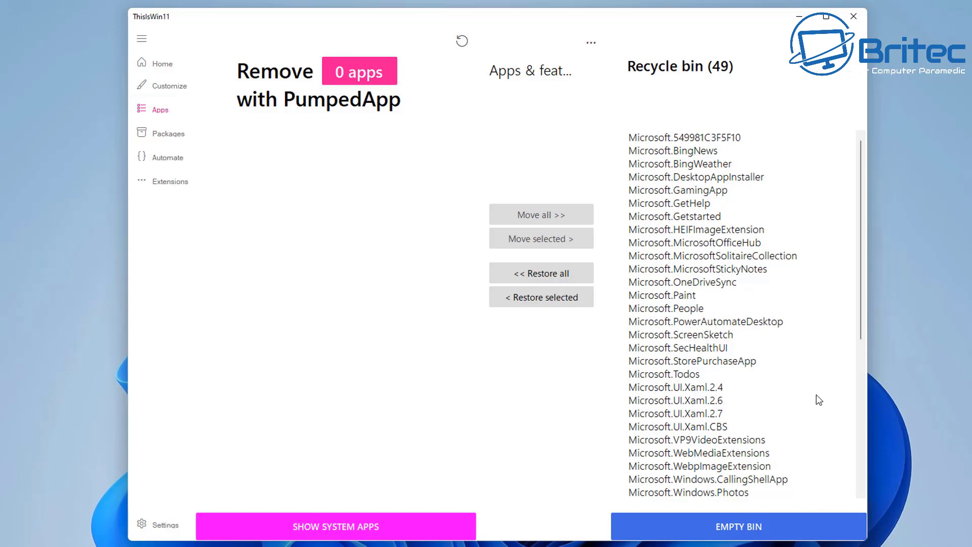
pyautogui.click(681, 294)
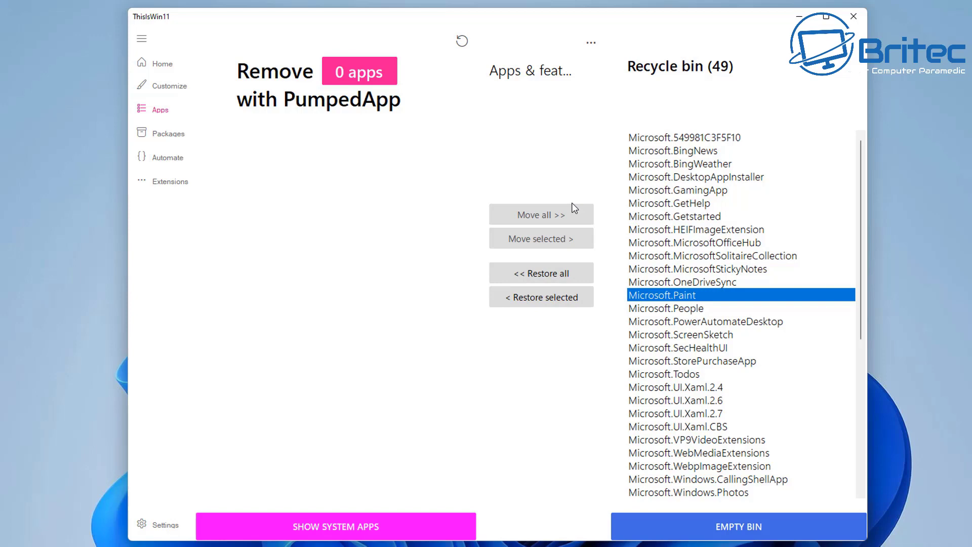
pyautogui.click(545, 298)
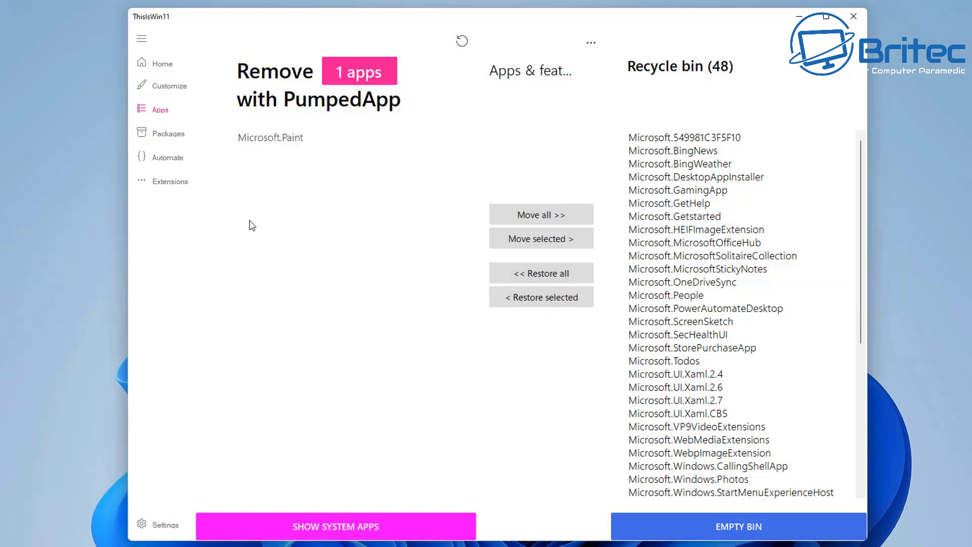
pyautogui.scroll(-5, 818, 425)
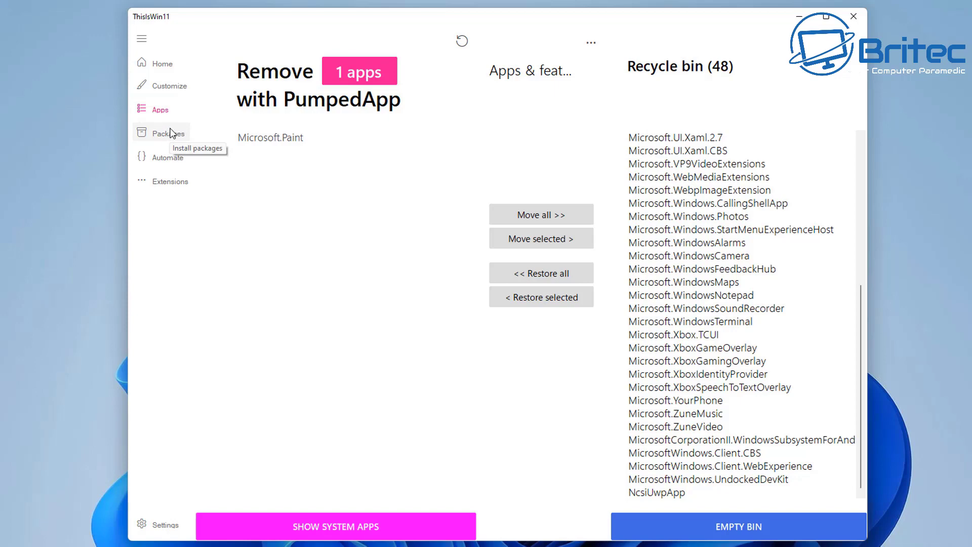
pyautogui.click(703, 217)
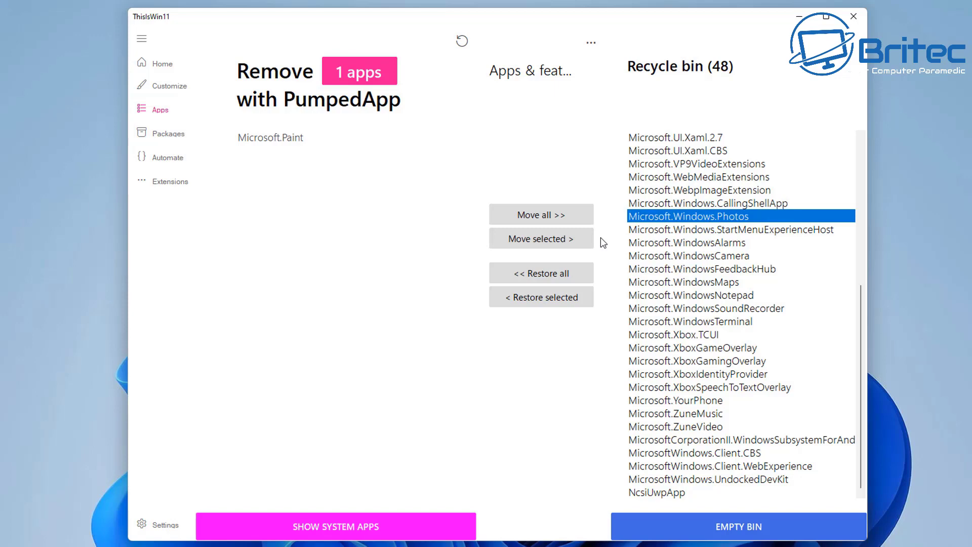
pyautogui.click(524, 296)
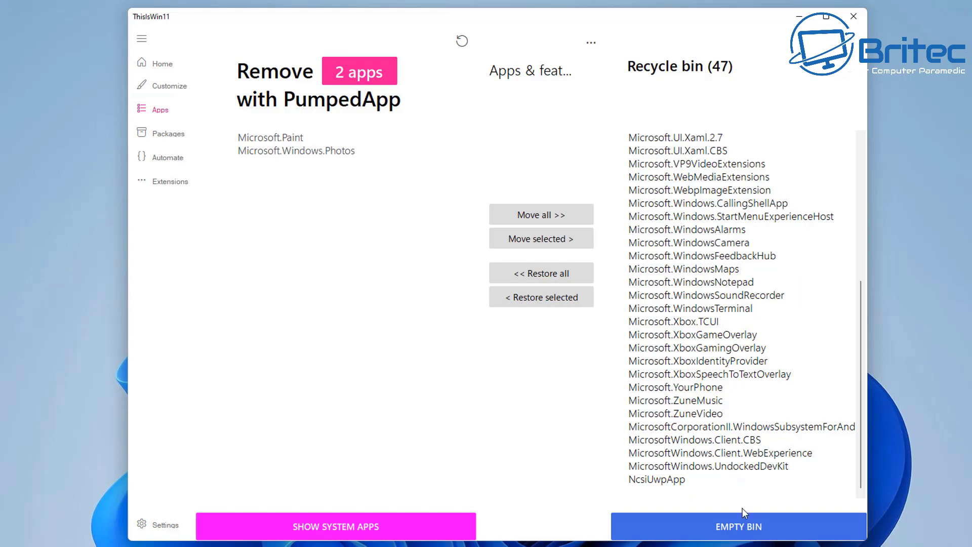
pyautogui.click(746, 528)
pyautogui.click(540, 336)
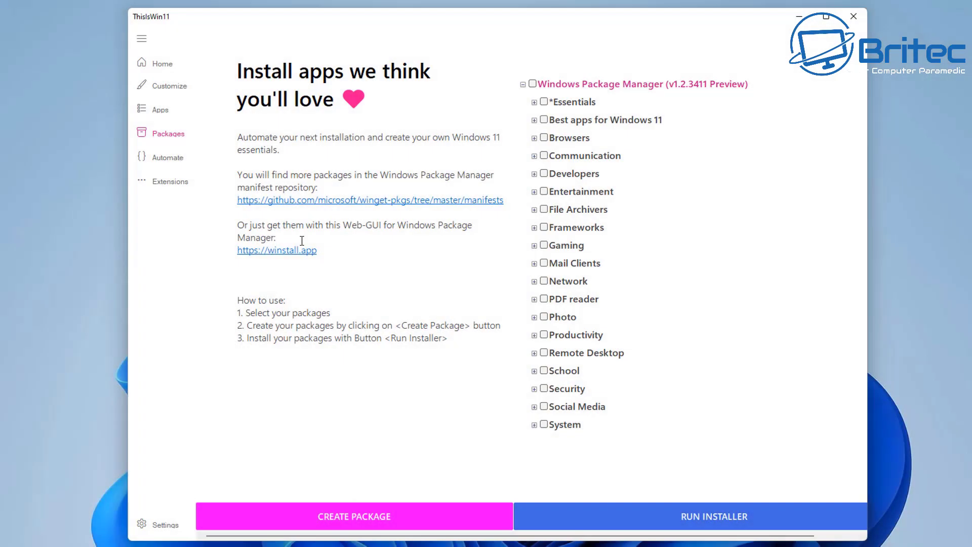
# Step: In *Essentials, select 7-Zip, BleachBit, Discord, Notepad++, VLC MediaPlayer and Mozilla Firefox
pyautogui.click(535, 104)
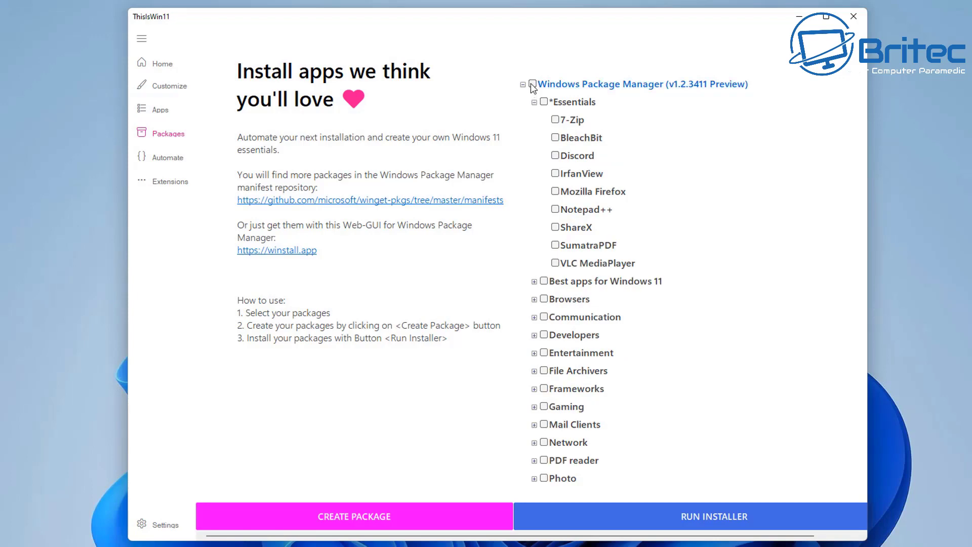
pyautogui.click(532, 84)
pyautogui.click(555, 119)
pyautogui.click(555, 138)
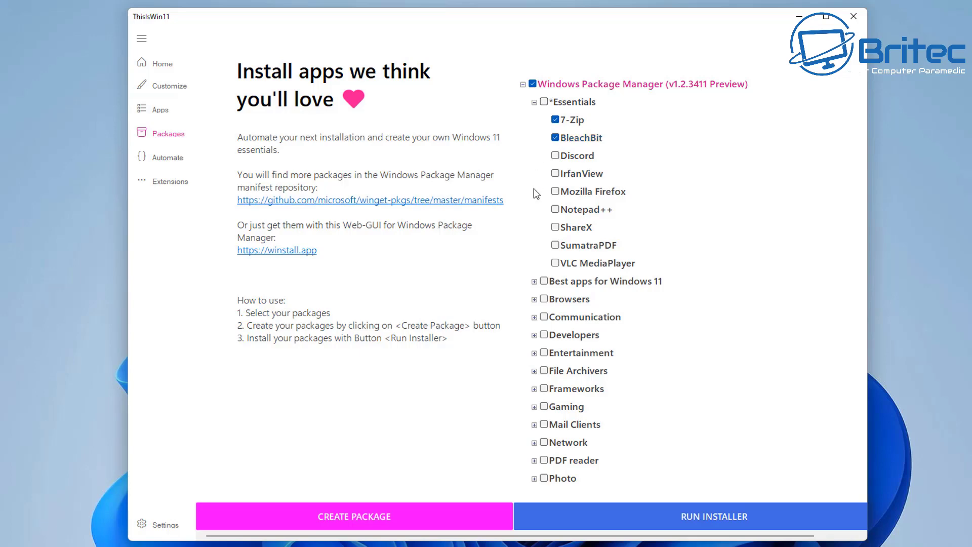
pyautogui.click(556, 156)
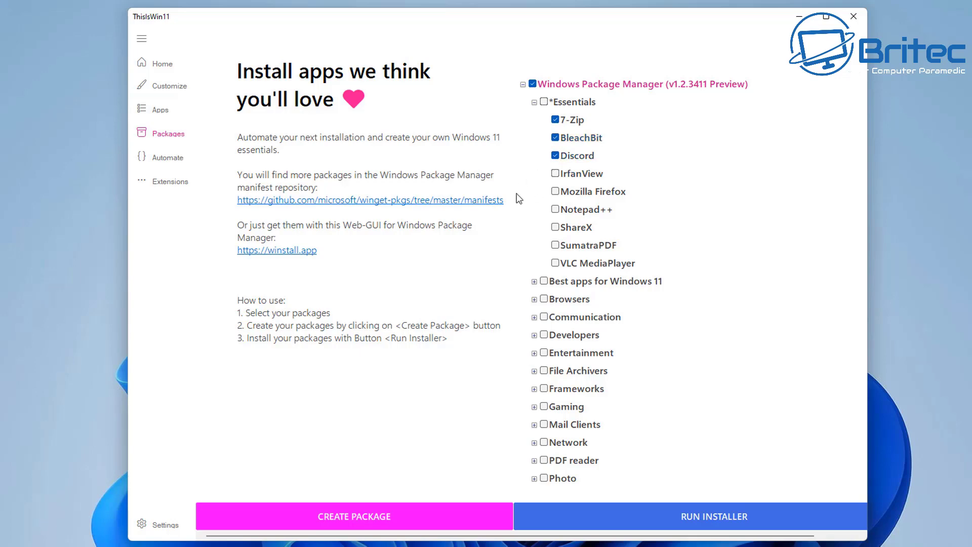
pyautogui.click(555, 210)
pyautogui.click(555, 263)
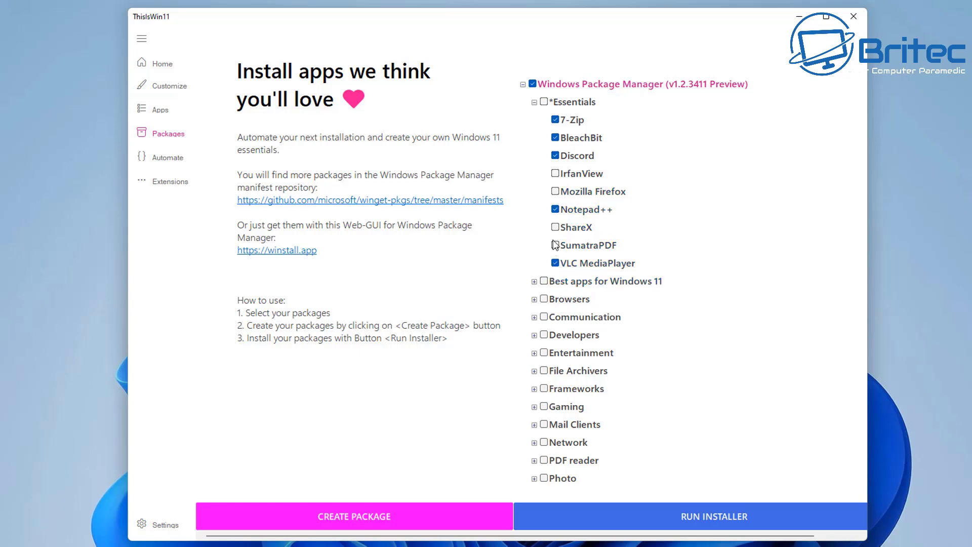
pyautogui.click(556, 191)
# Step: Expand the Best apps for Windows 11 and Browsers groups and tick Mozilla Firefox
pyautogui.click(534, 282)
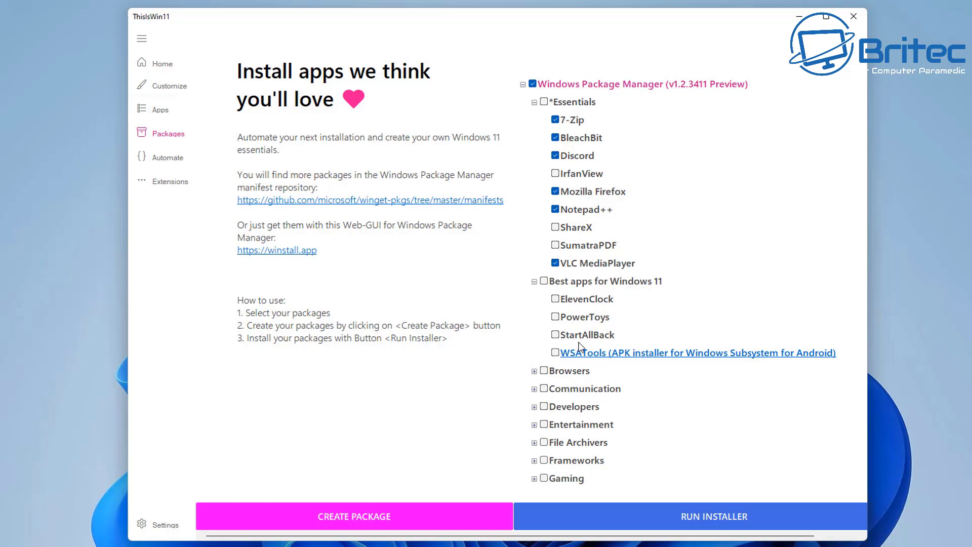
pyautogui.scroll(-1, 596, 354)
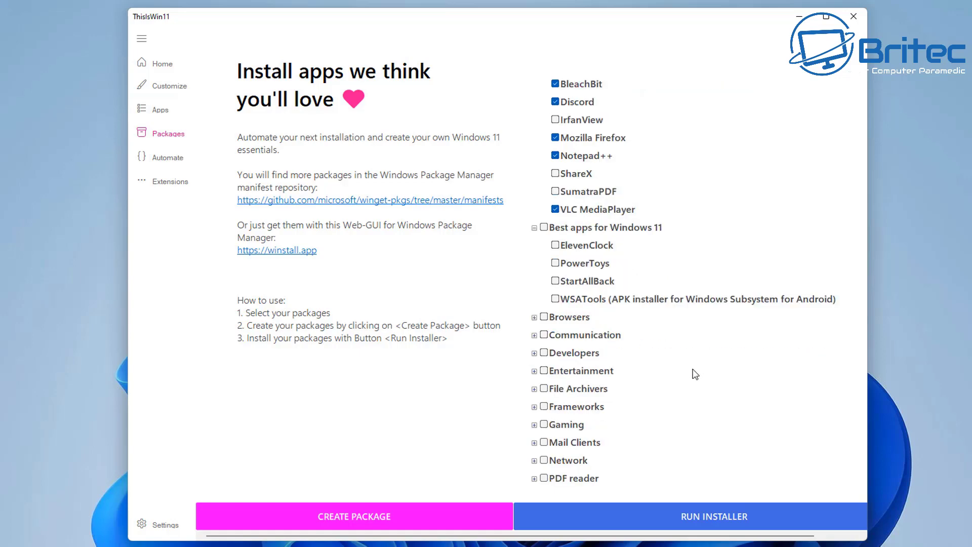
pyautogui.click(534, 318)
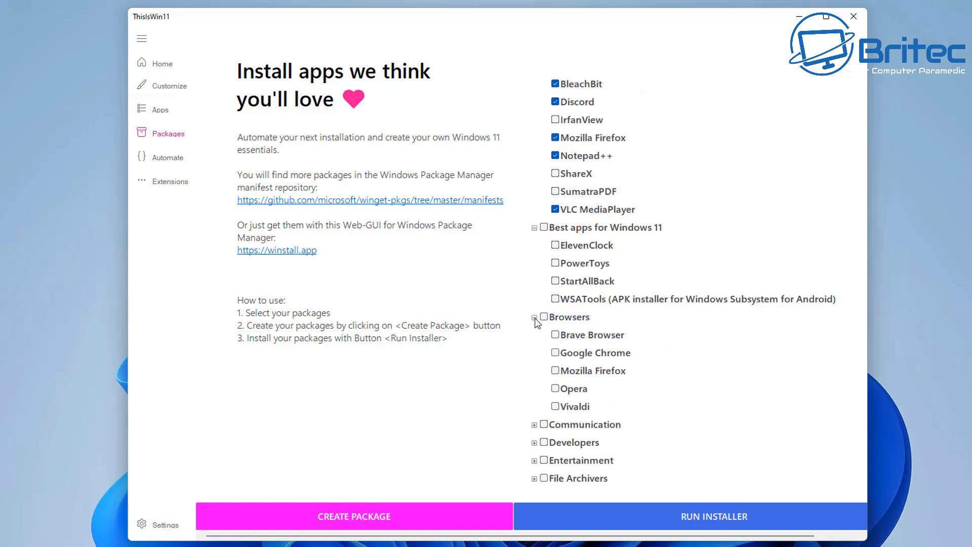
pyautogui.scroll(-1, 672, 338)
pyautogui.scroll(-2, 631, 247)
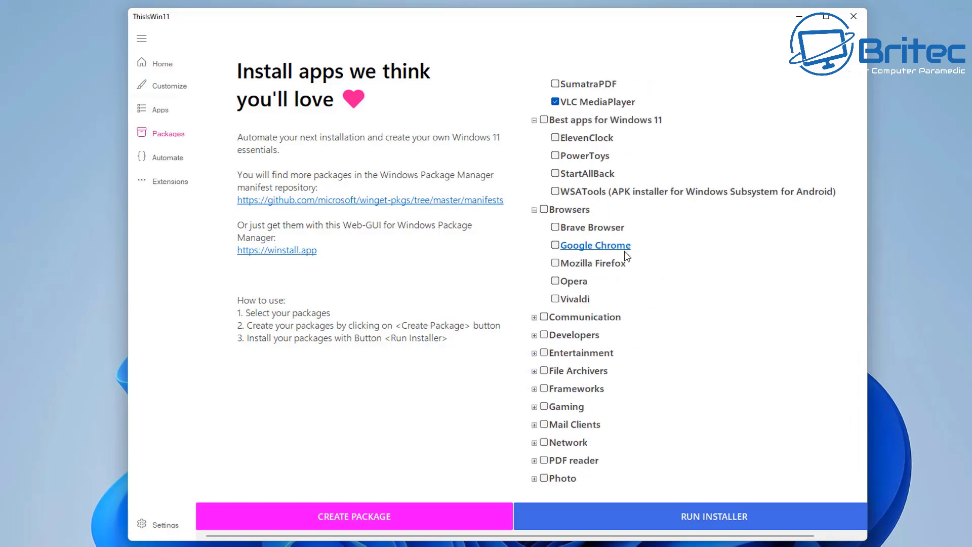
pyautogui.click(558, 264)
# Step: Expand Communication, Developers and Entertainment, then tick VLC MediaPlayer
pyautogui.scroll(3, 660, 244)
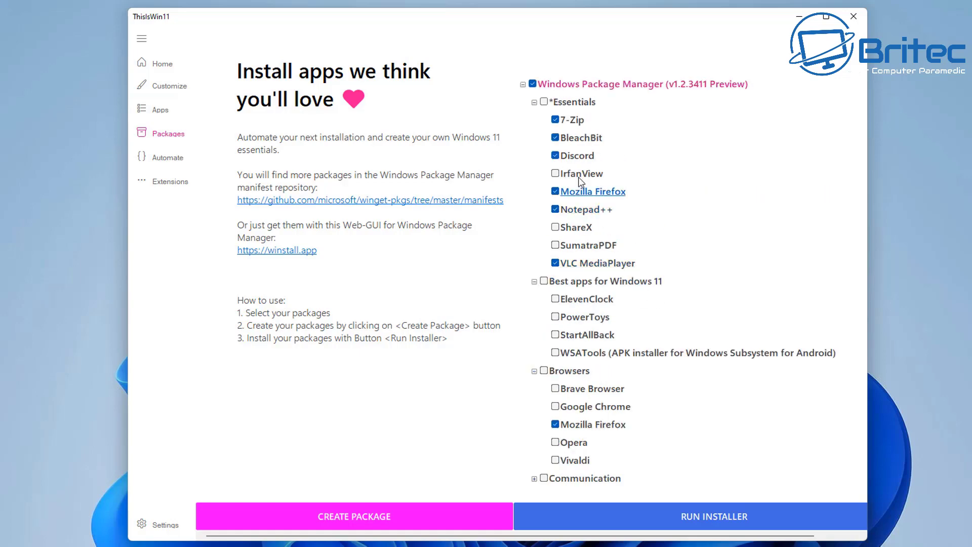
pyautogui.scroll(-3, 574, 289)
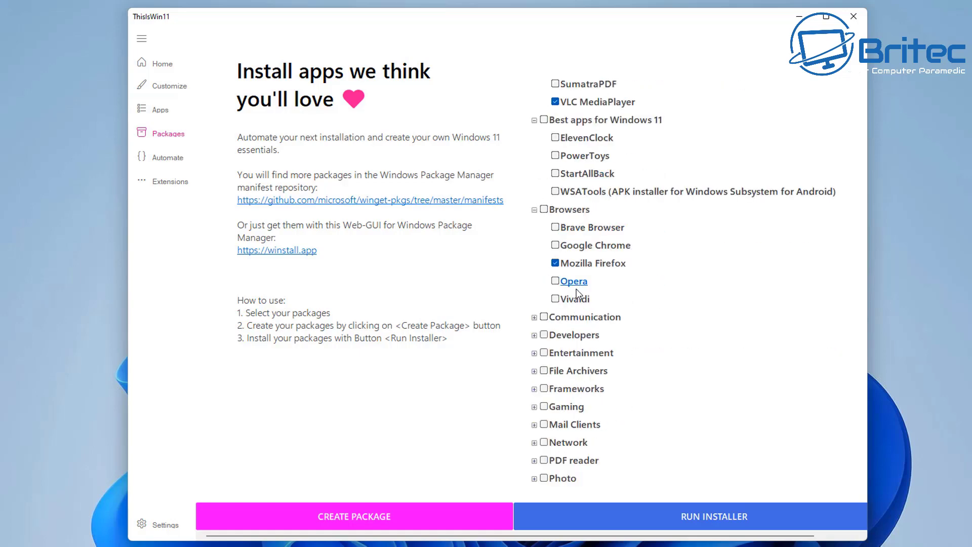
pyautogui.scroll(-1, 576, 292)
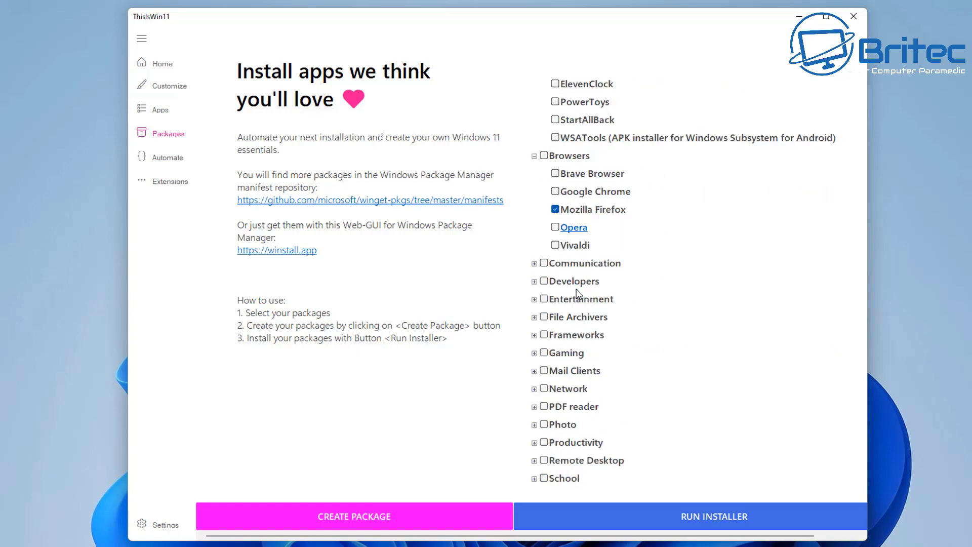
pyautogui.click(534, 263)
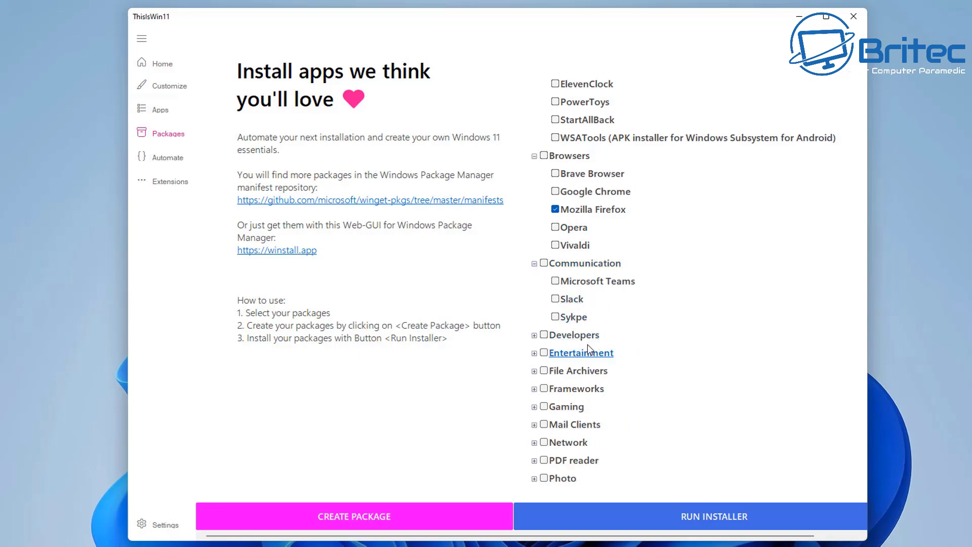
pyautogui.click(534, 335)
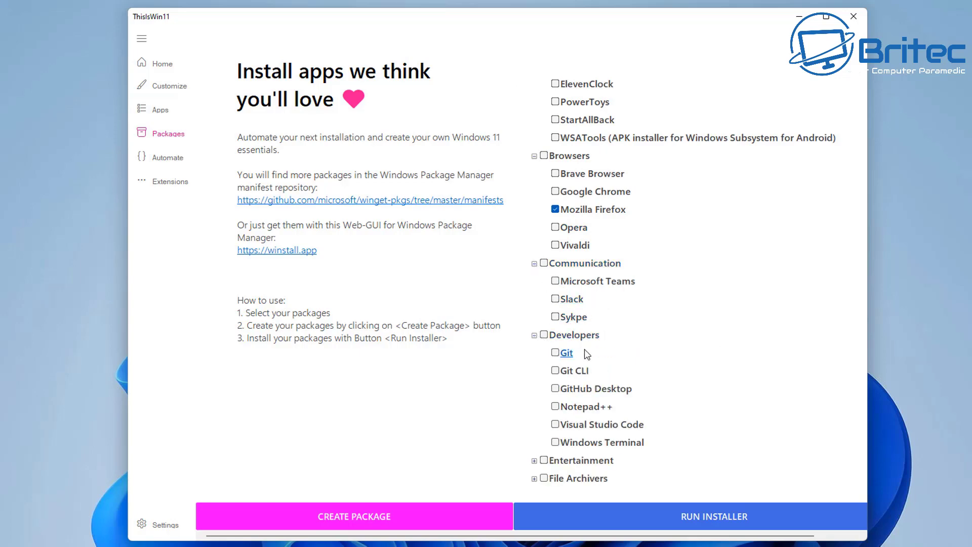
pyautogui.scroll(-1, 628, 360)
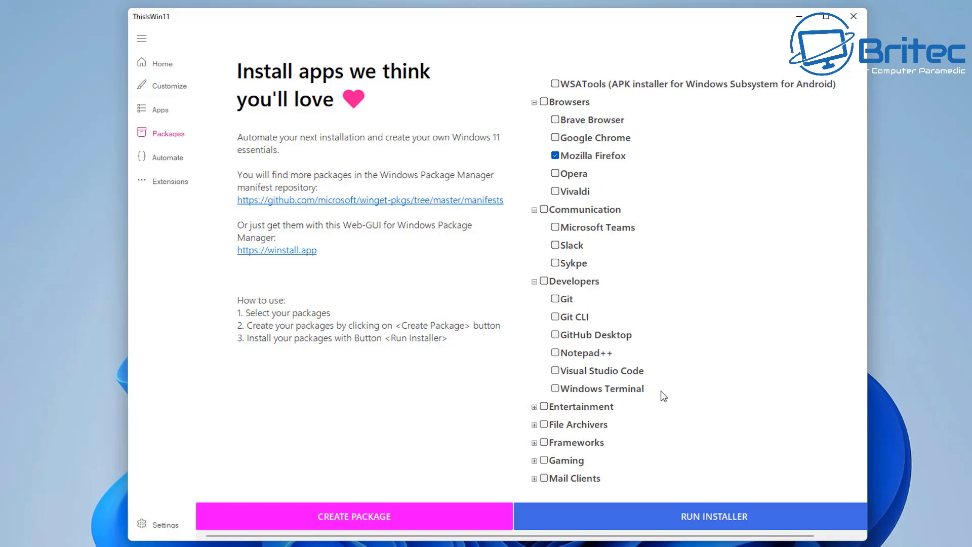
pyautogui.click(534, 407)
pyautogui.scroll(-2, 714, 423)
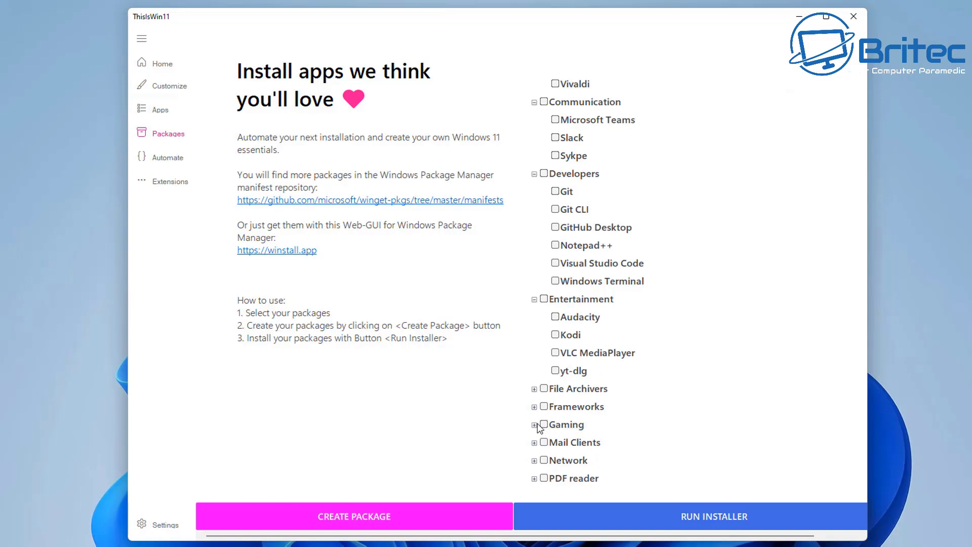
pyautogui.click(555, 353)
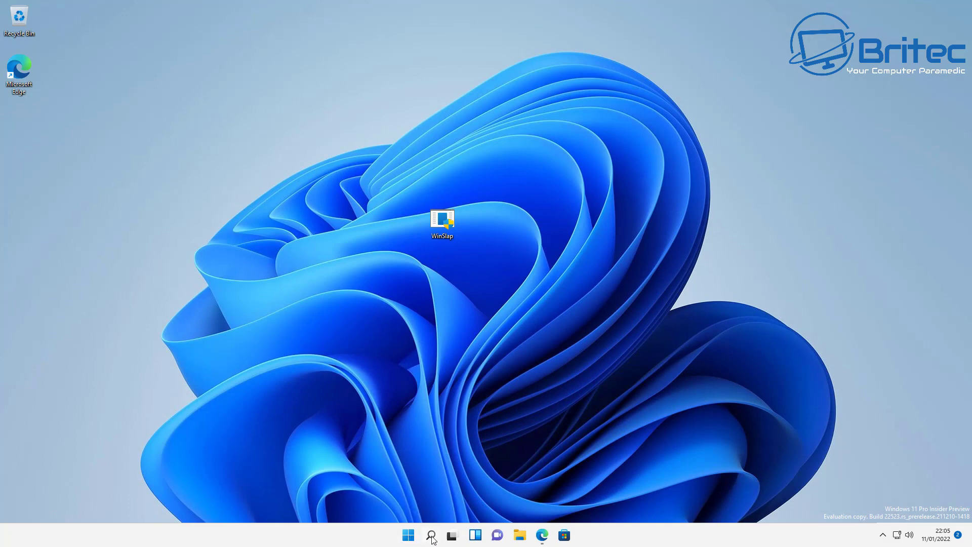
# Step: Search for powershell and run Windows PowerShell as administrator
pyautogui.click(431, 535)
pyautogui.write('p')
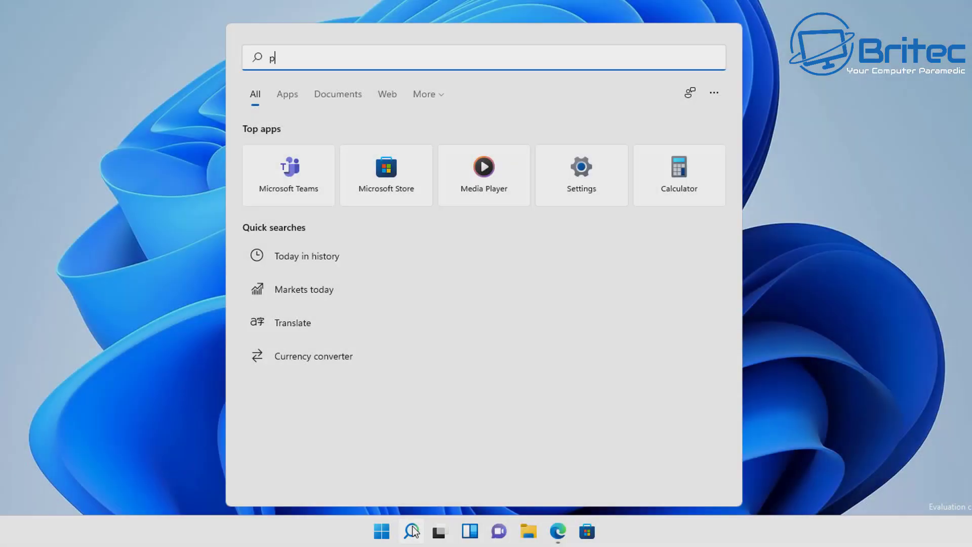
pyautogui.write('owershe')
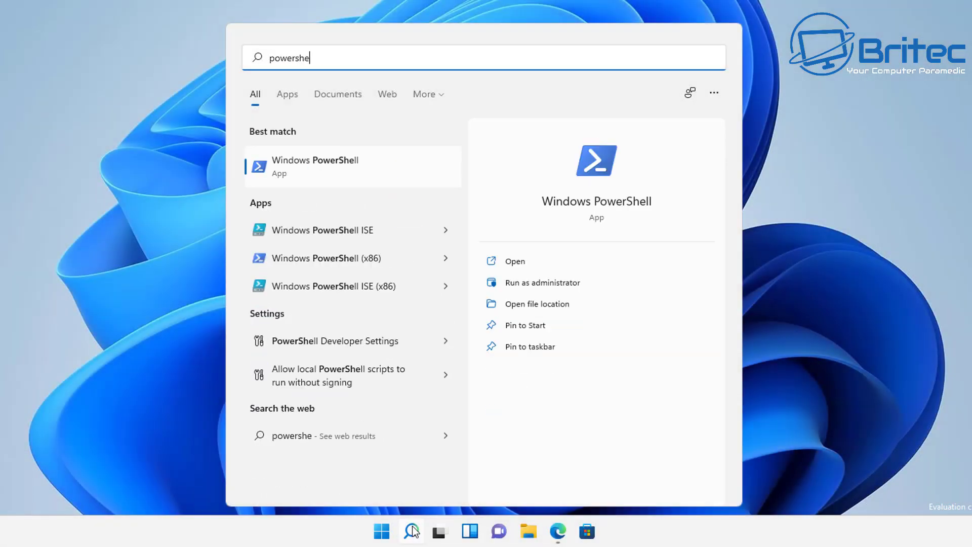
pyautogui.write('ll')
pyautogui.click(568, 284)
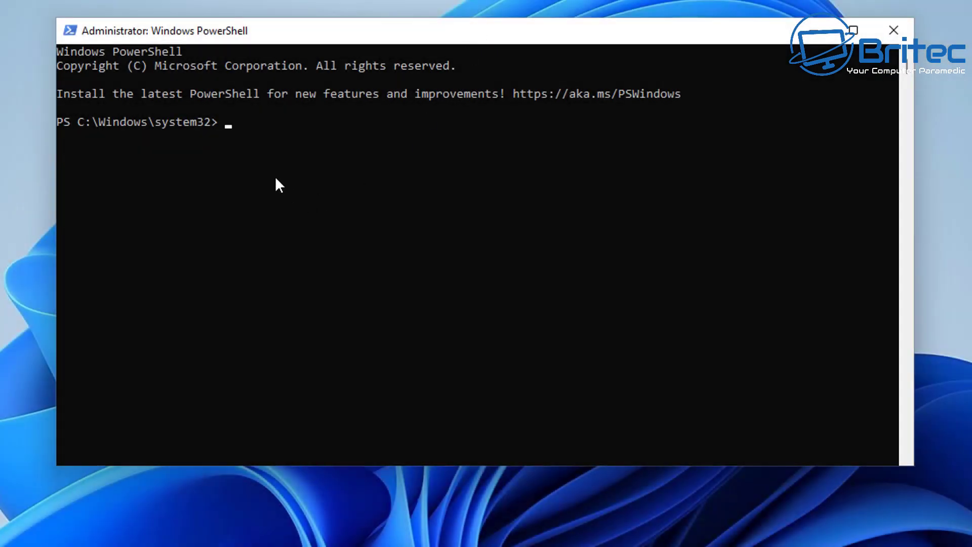
pyautogui.write('iwr -useb https://git.io/debloat|iex')
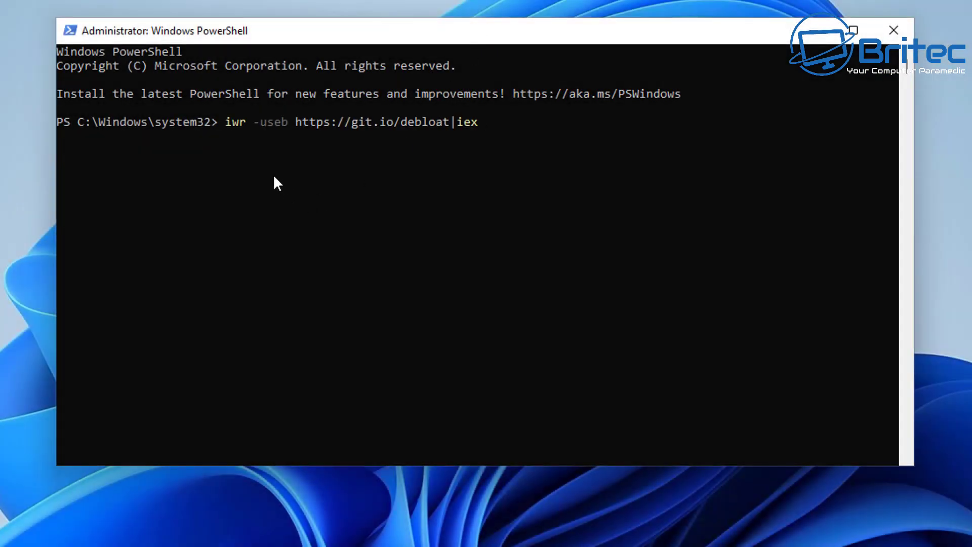
pyautogui.press('Return')
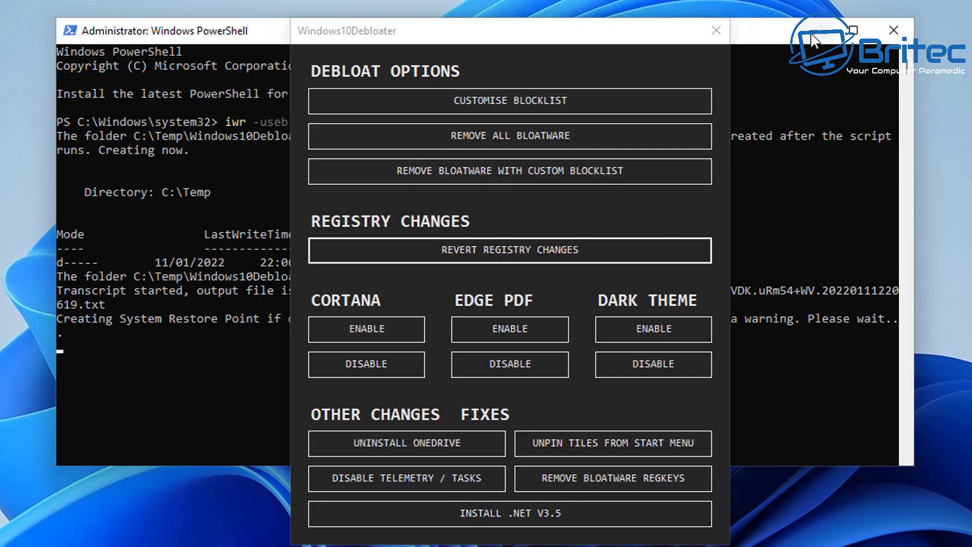
pyautogui.moveTo(575, 37); pyautogui.dragTo(555, 1)
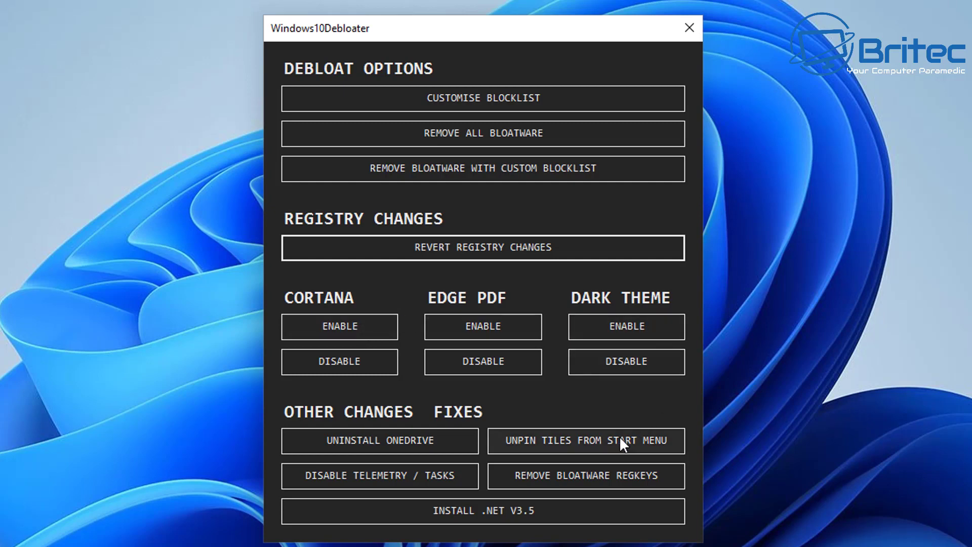
# Step: Run REMOVE ALL BLOATWARE, shifting PowerShell aside and closing the File Explorer window that appears
pyautogui.click(471, 133)
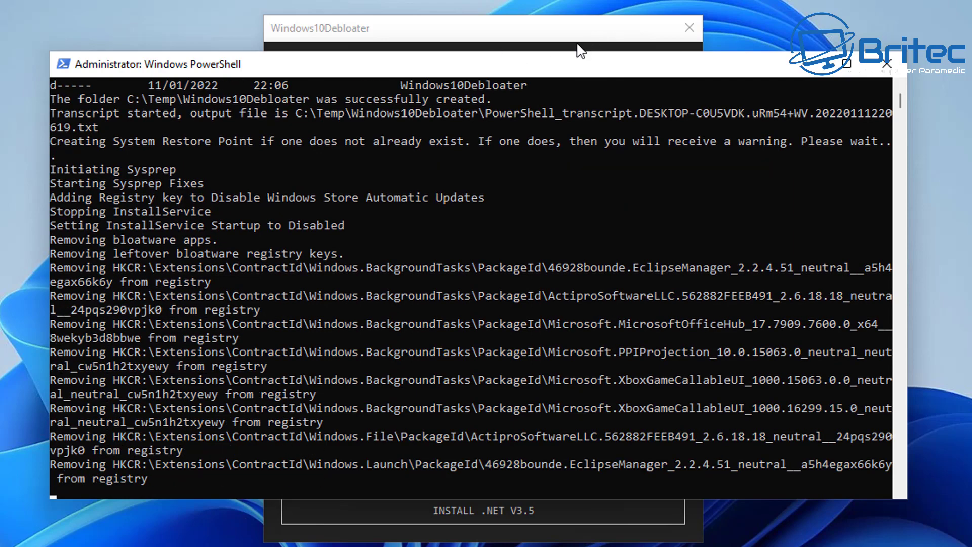
pyautogui.moveTo(544, 66)
pyautogui.mouseDown()
pyautogui.moveTo(630, 82)
pyautogui.moveTo(595, 73)
pyautogui.moveTo(516, 79)
pyautogui.moveTo(540, 80)
pyautogui.mouseUp()
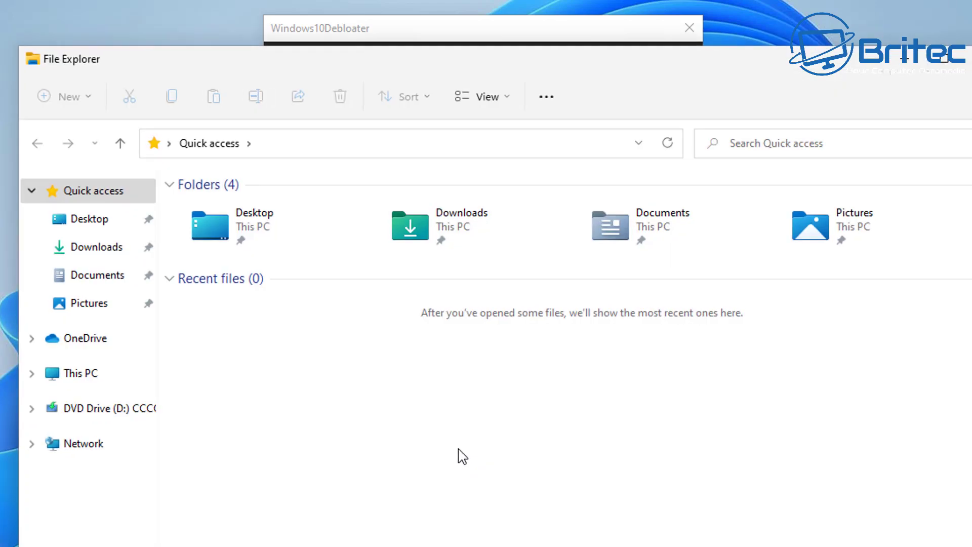
pyautogui.click(967, 59)
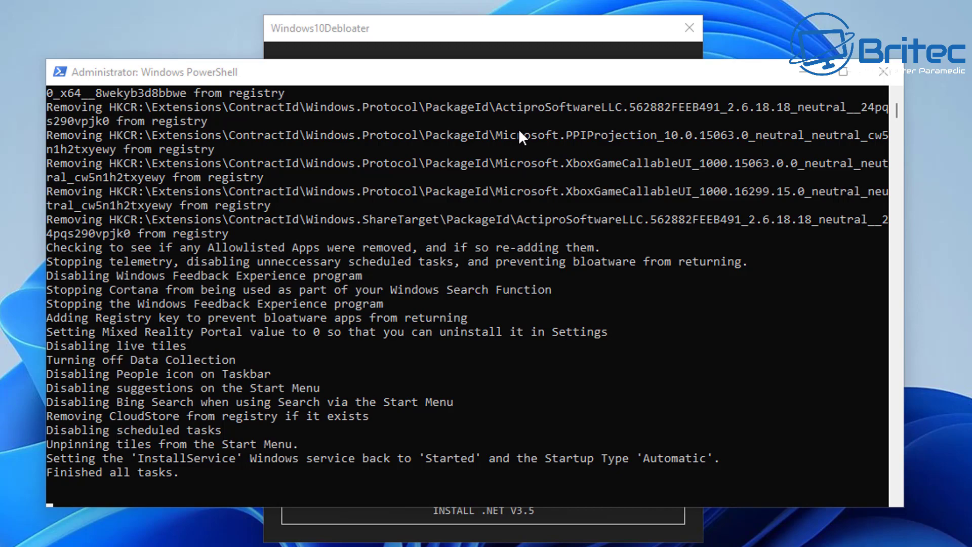
# Step: Disable Cortana and enable the dark theme
pyautogui.click(798, 78)
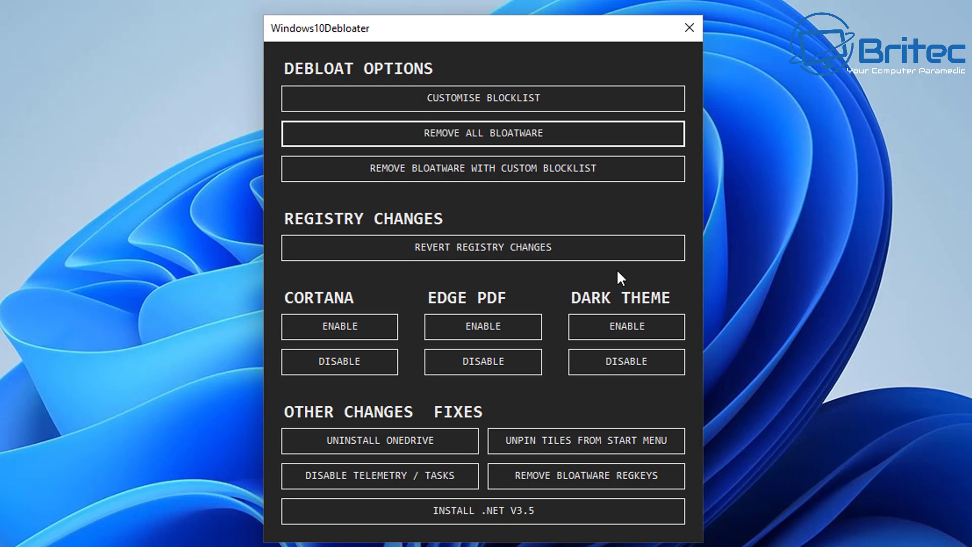
pyautogui.click(334, 362)
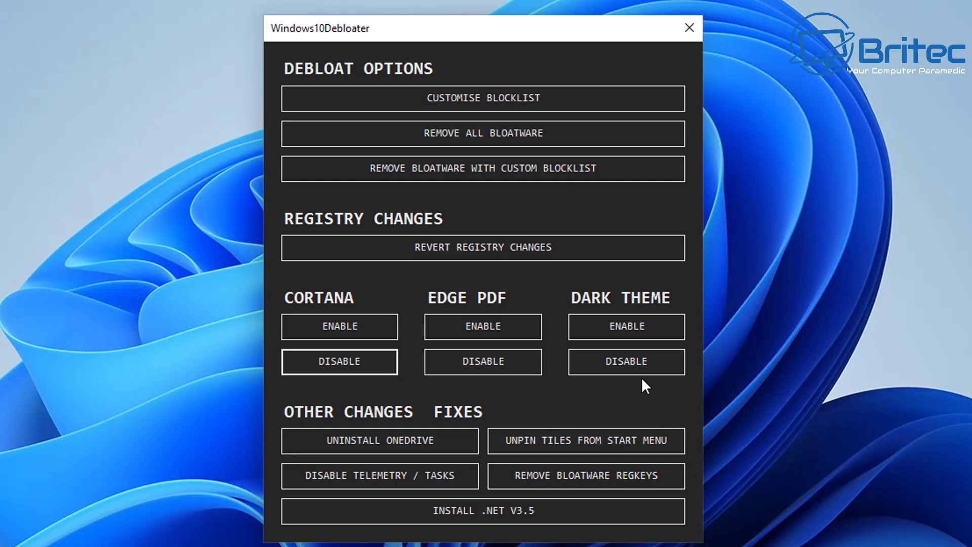
pyautogui.click(632, 324)
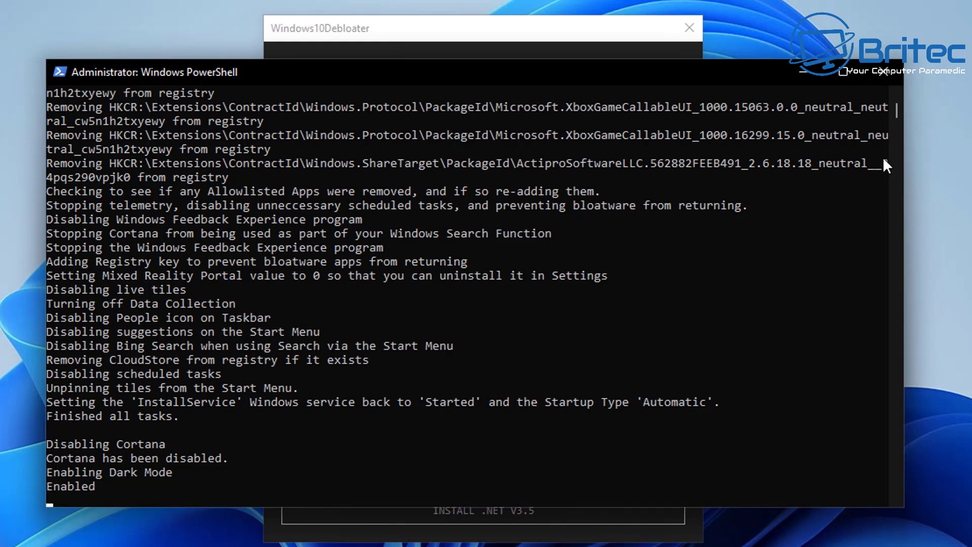
# Step: Stop Edge as the default PDF viewer and uninstall OneDrive
pyautogui.click(810, 73)
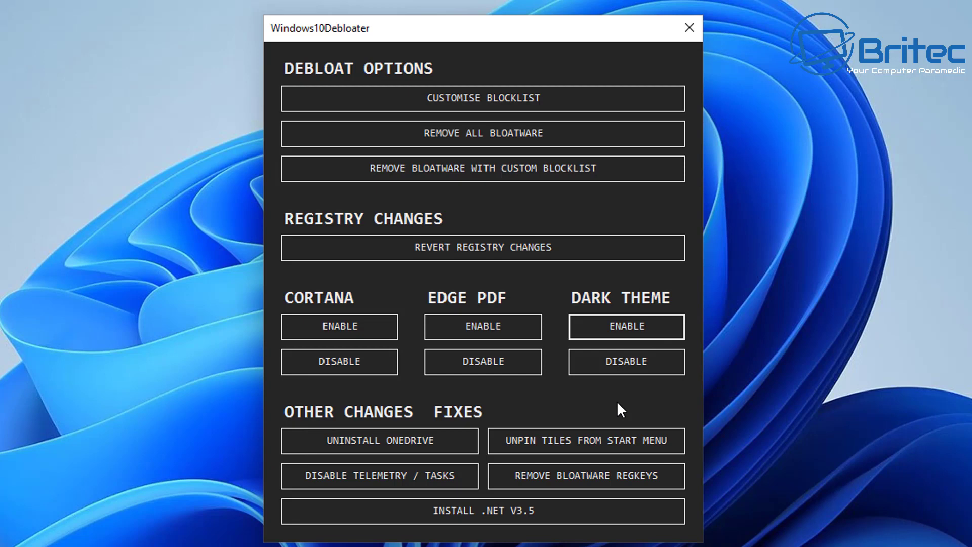
pyautogui.click(494, 366)
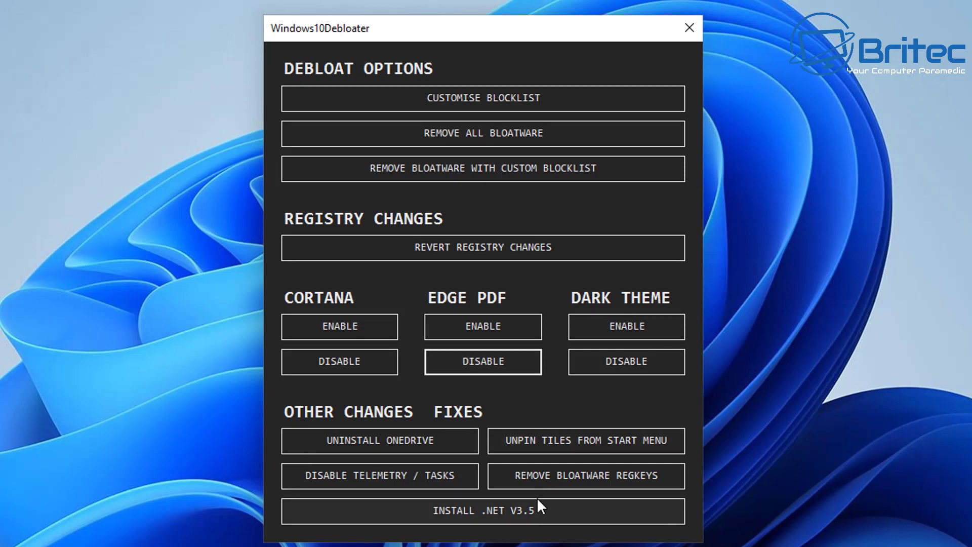
pyautogui.click(405, 440)
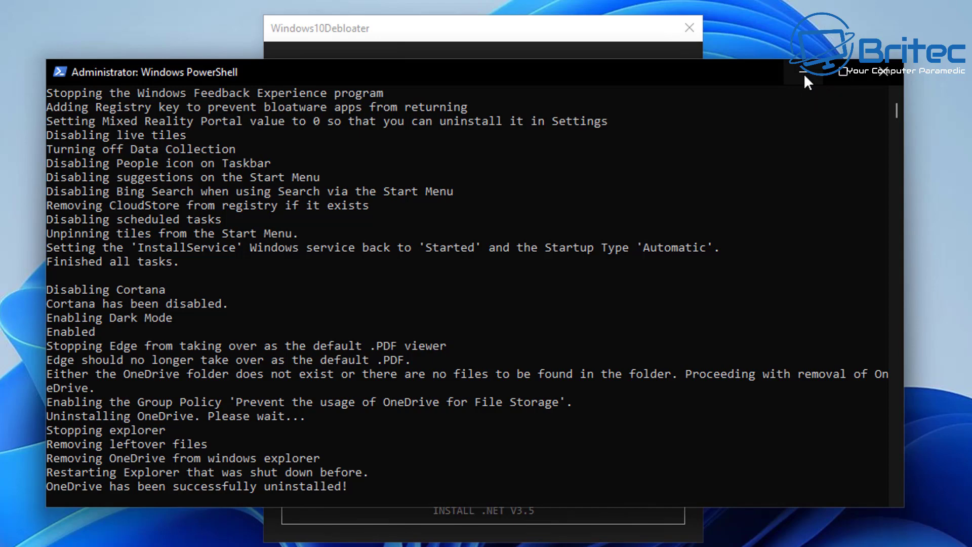
pyautogui.click(804, 73)
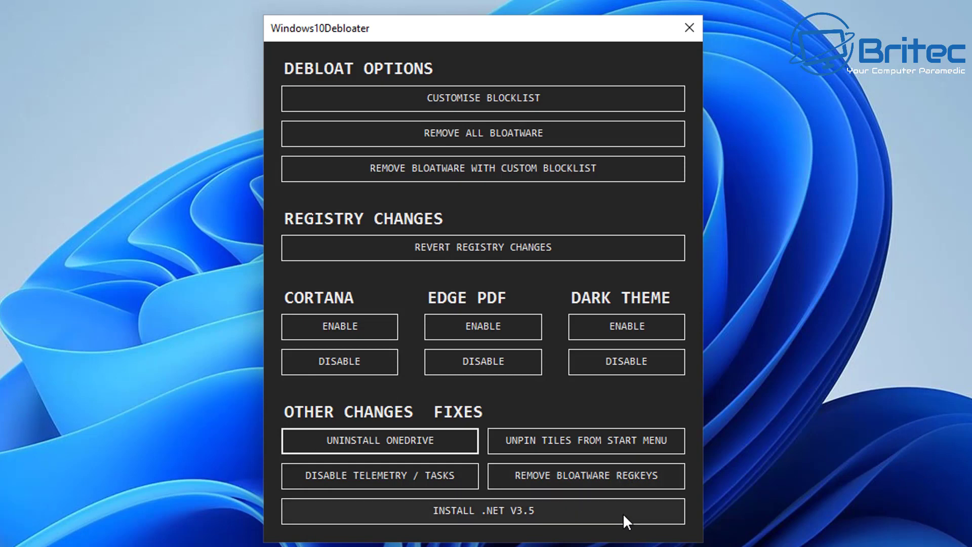
# Step: Disable telemetry, remove bloatware registry keys, unpin Start tiles and enable the dark theme
pyautogui.click(391, 475)
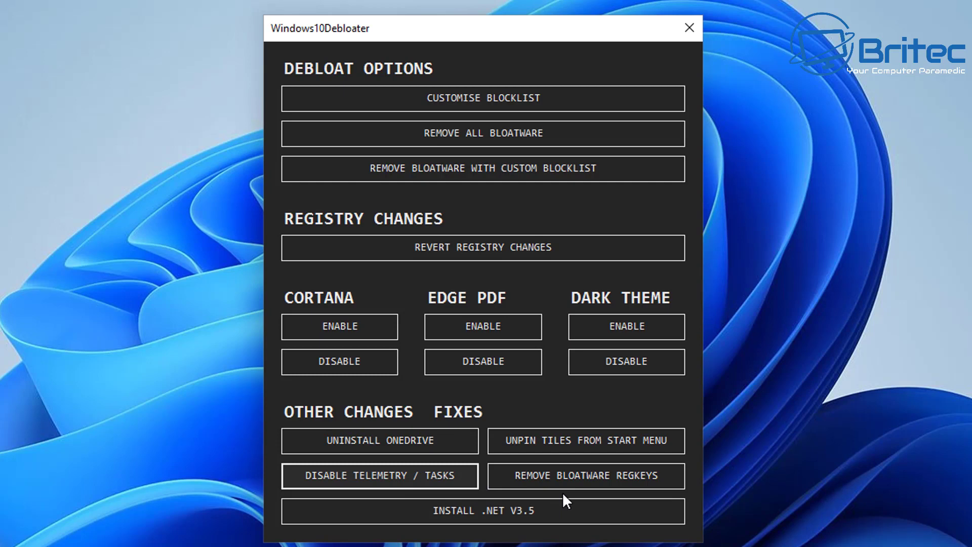
pyautogui.click(564, 476)
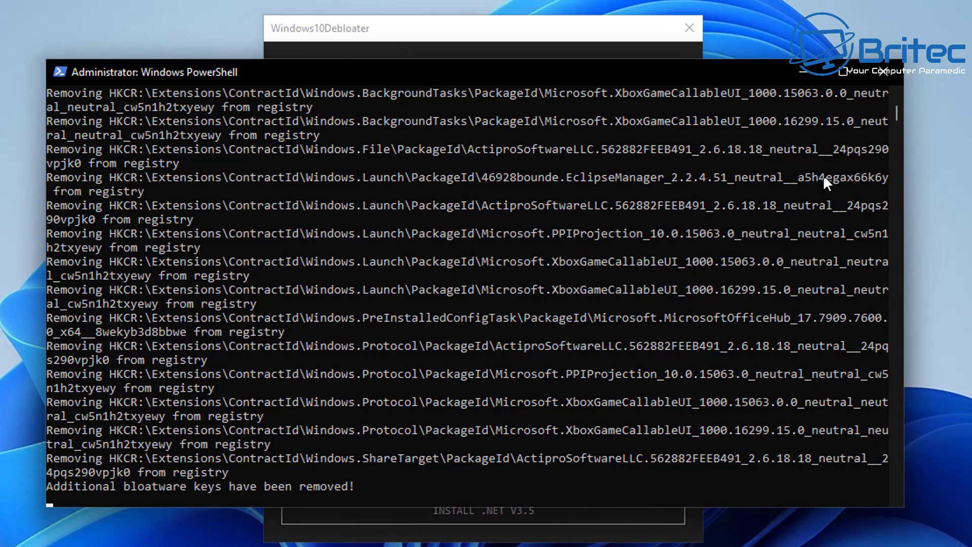
pyautogui.click(802, 71)
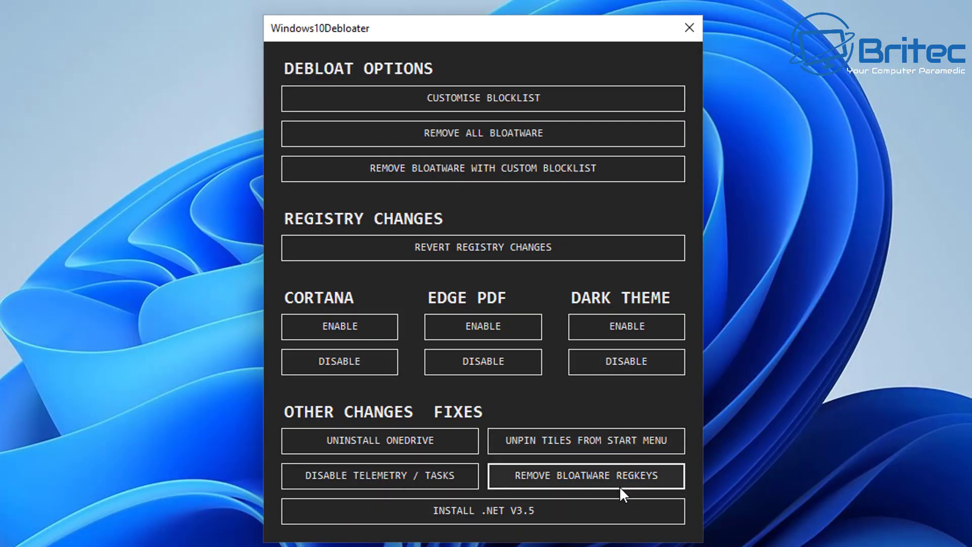
pyautogui.click(590, 476)
pyautogui.click(618, 439)
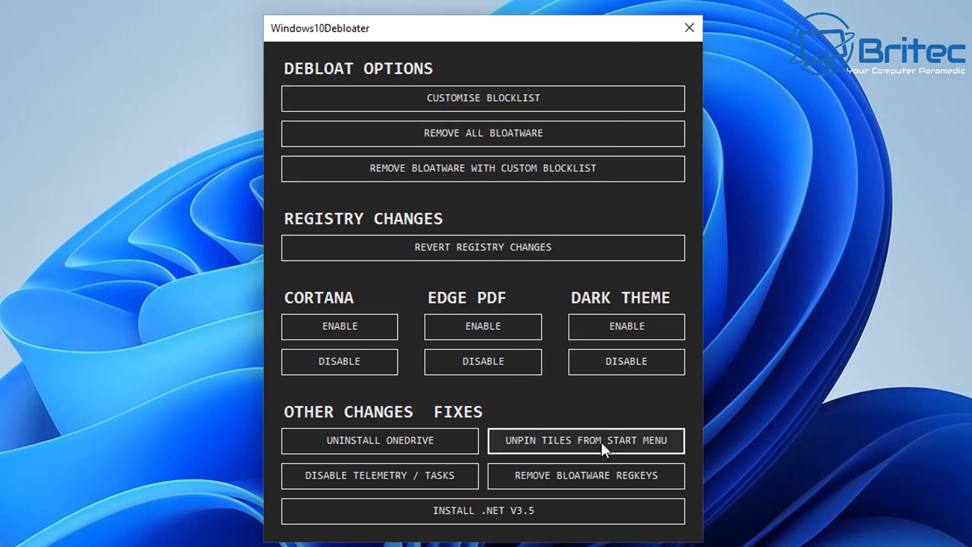
pyautogui.click(626, 329)
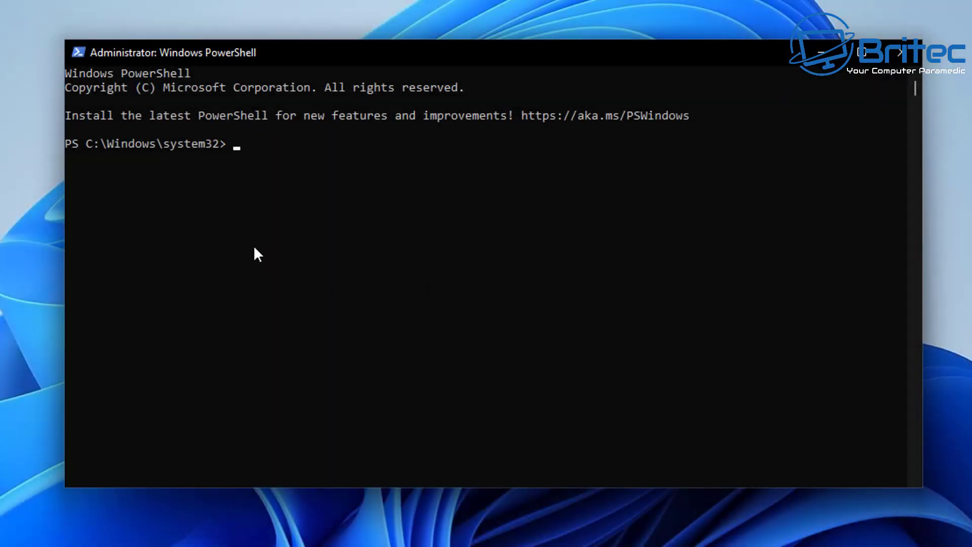
pyautogui.rightClick(251, 242)
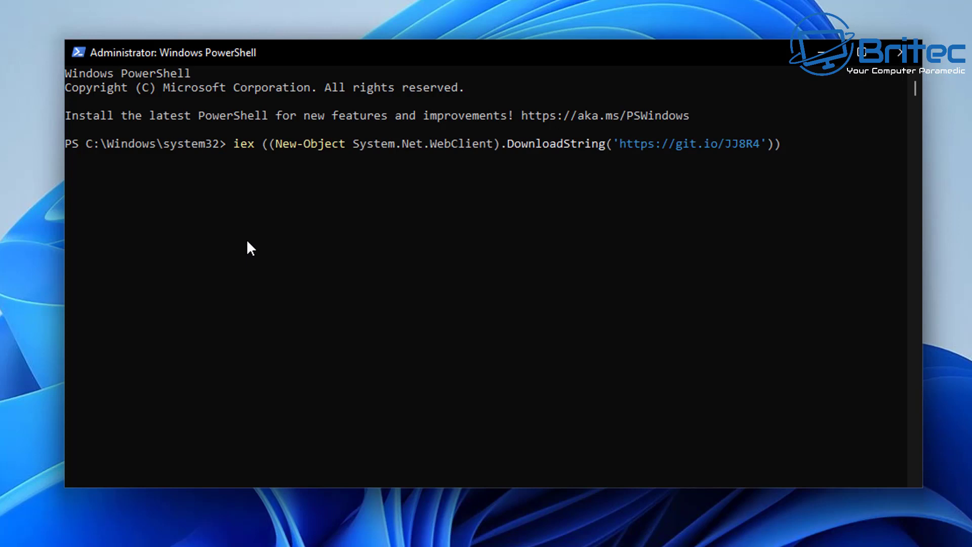
pyautogui.press('Return')
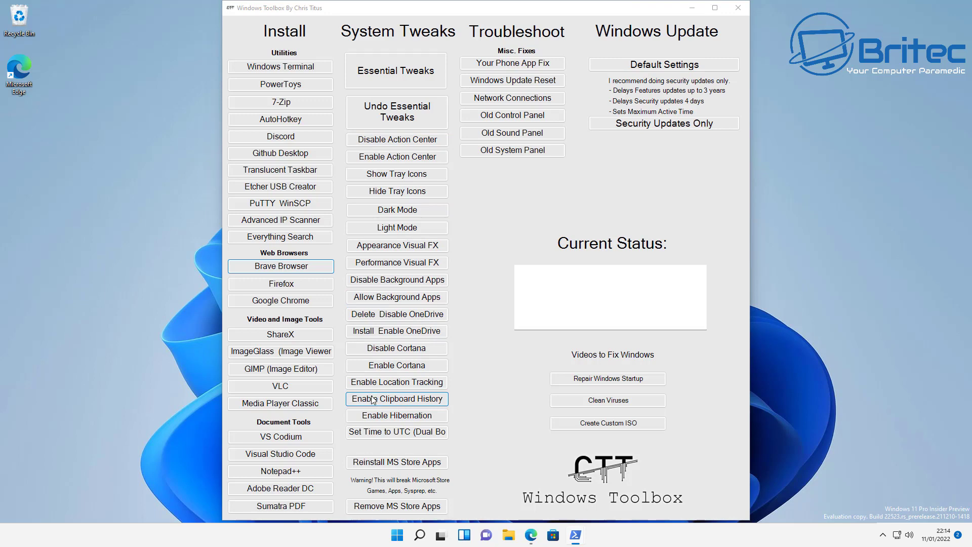
# Step: Limit Windows Update to security updates only and remove the Microsoft Store apps, answering y to the agreement
pyautogui.click(663, 128)
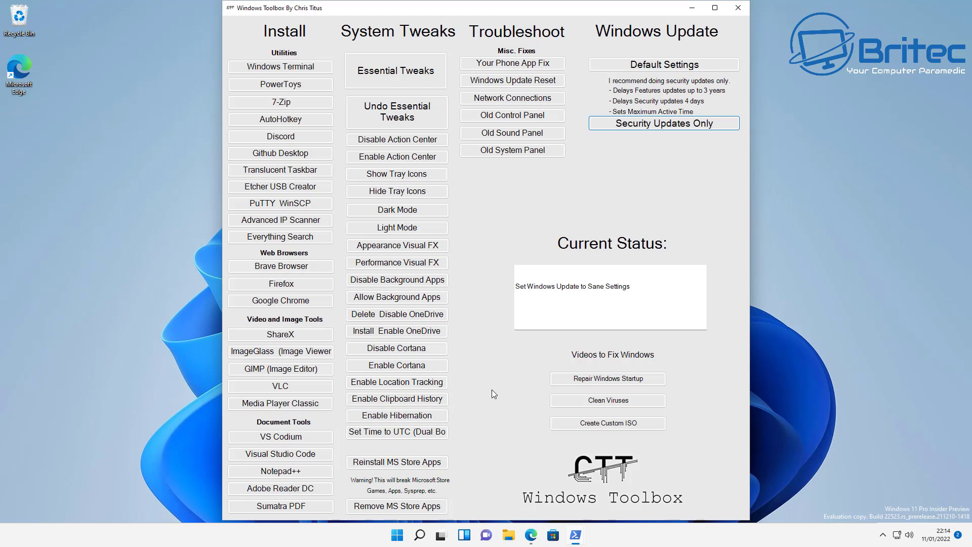
pyautogui.click(387, 506)
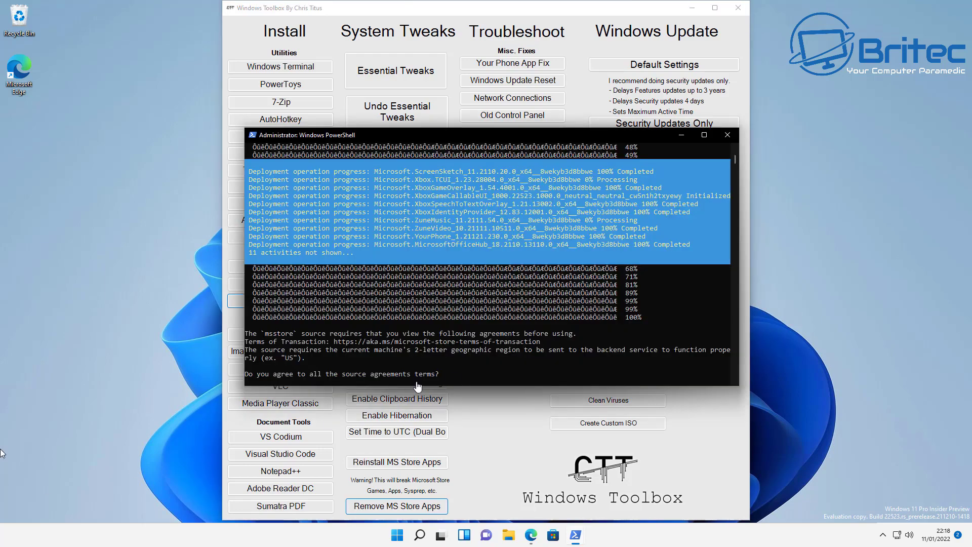
pyautogui.write('y')
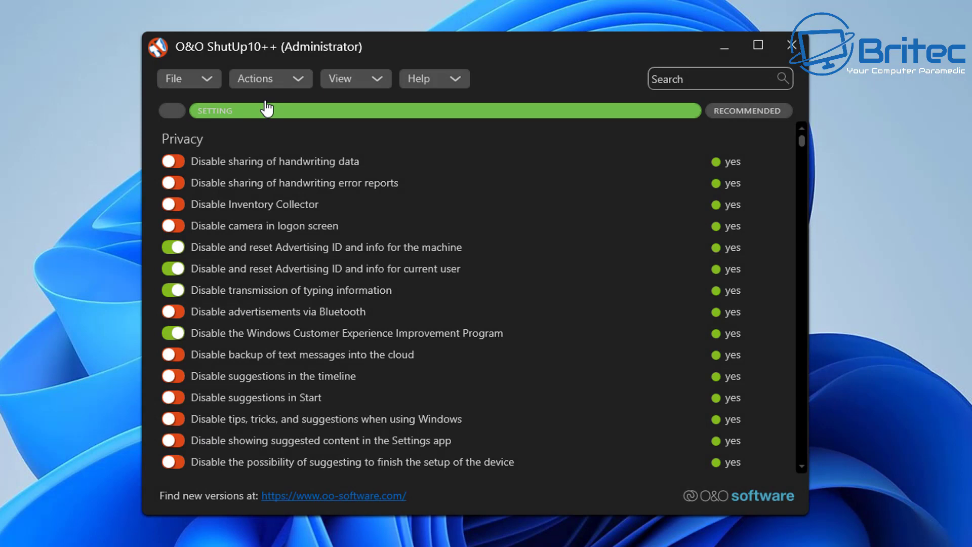
# Step: Apply only the recommended O&O ShutUp10++ privacy settings, continuing past the deactivated restore-point warning
pyautogui.click(295, 77)
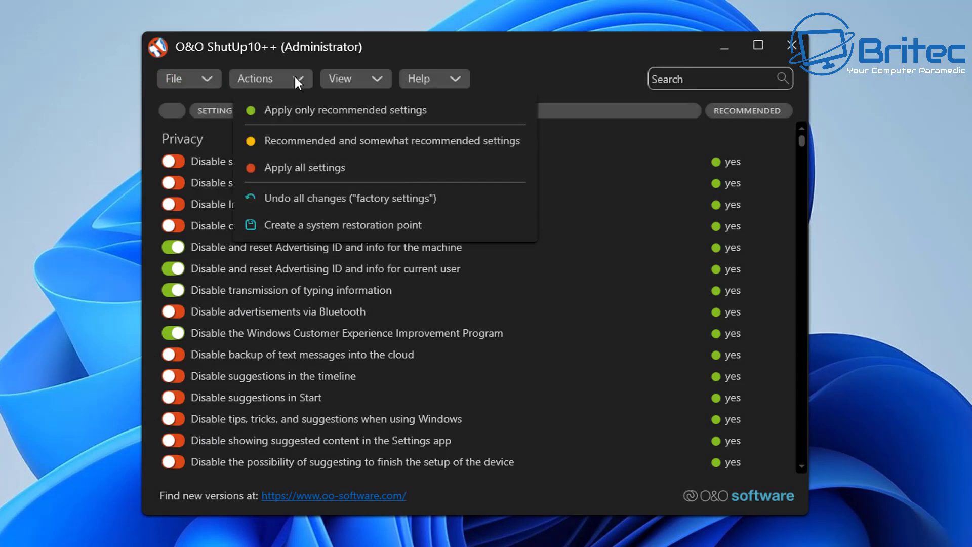
pyautogui.click(334, 114)
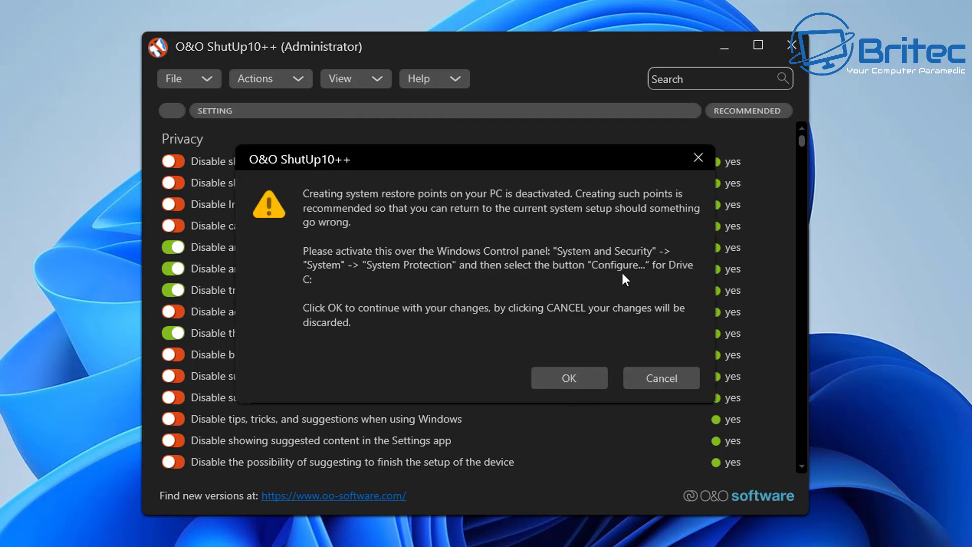
pyautogui.click(564, 382)
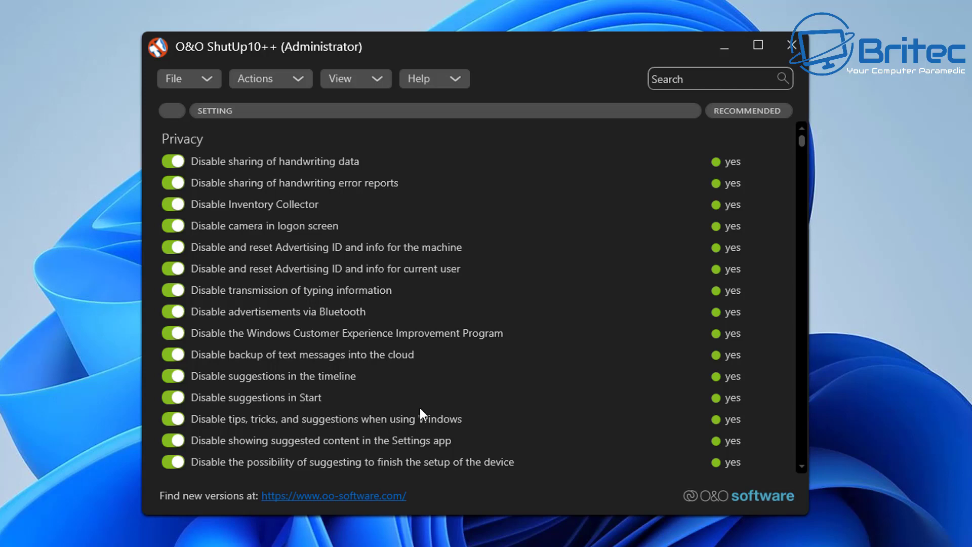
pyautogui.moveTo(801, 138); pyautogui.dragTo(804, 150)
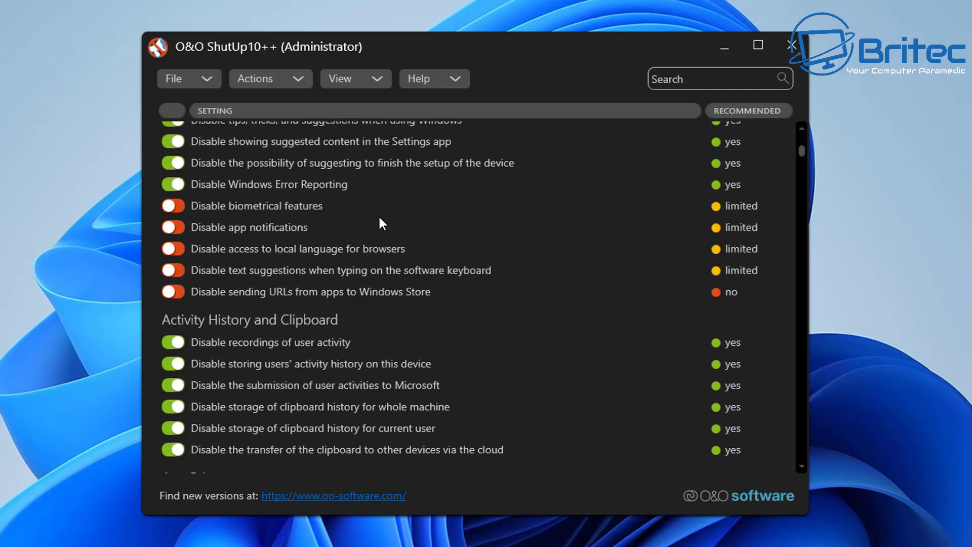
pyautogui.click(303, 76)
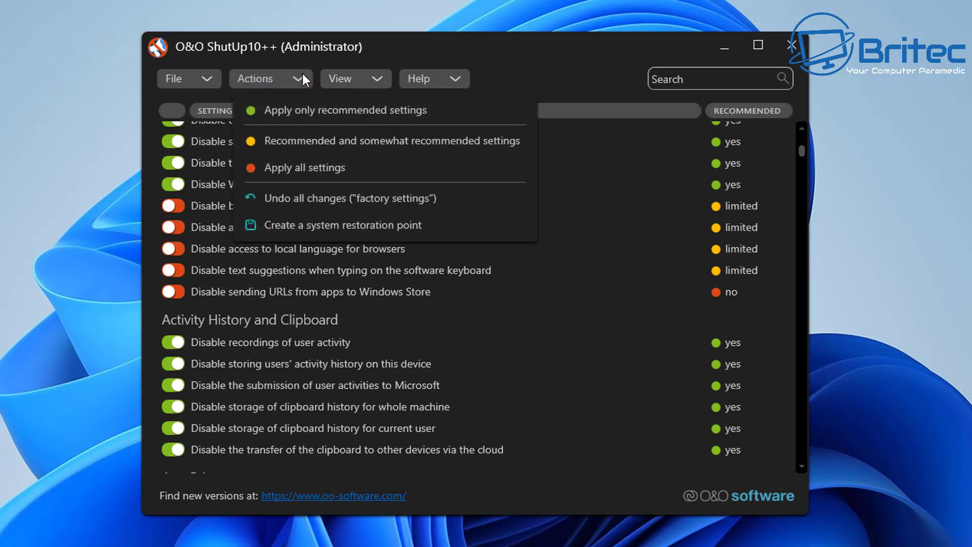
# Step: Apply every privacy setting in O&O ShutUp10++ and review the resulting list
pyautogui.click(314, 172)
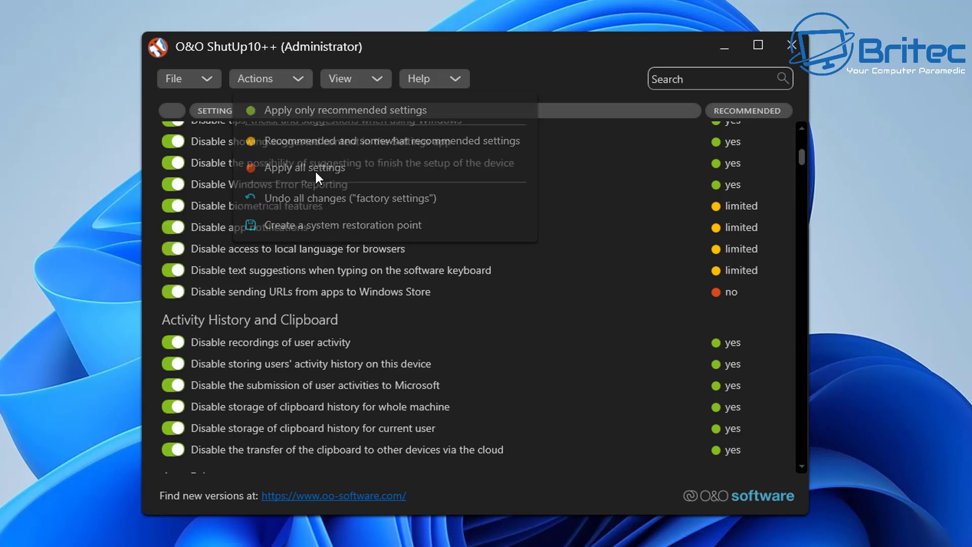
pyautogui.scroll(-10, 269, 354)
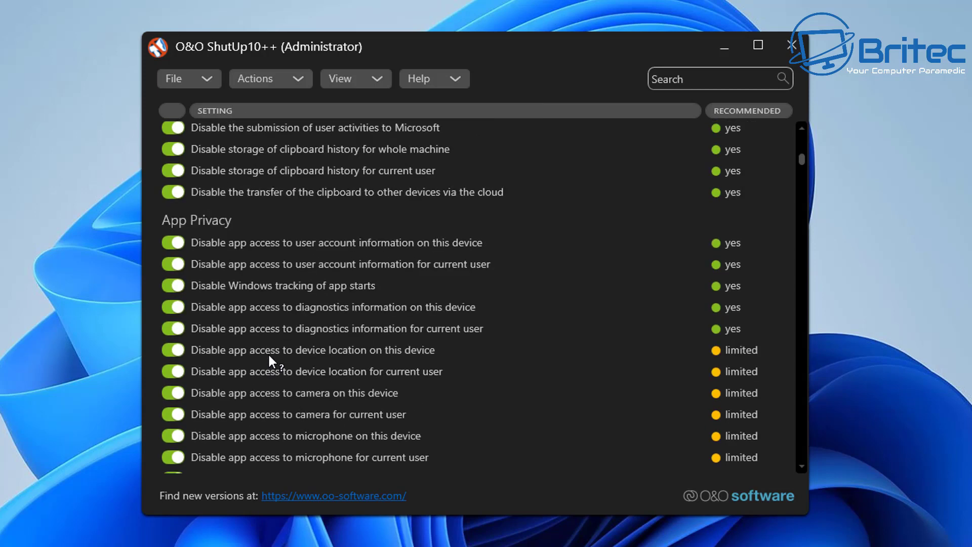
pyautogui.scroll(-5, 268, 354)
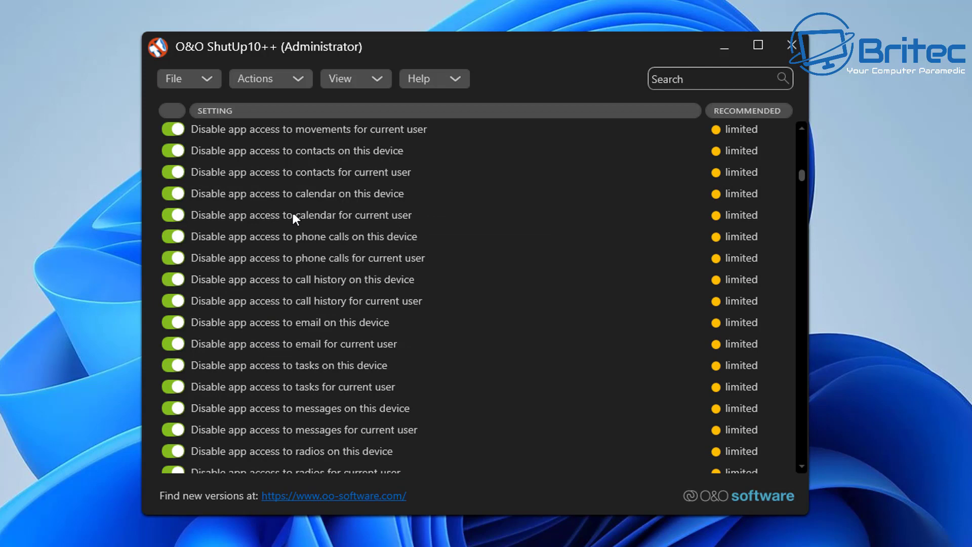
# Step: Undo all changes back to factory settings, then apply only the recommended settings
pyautogui.click(299, 73)
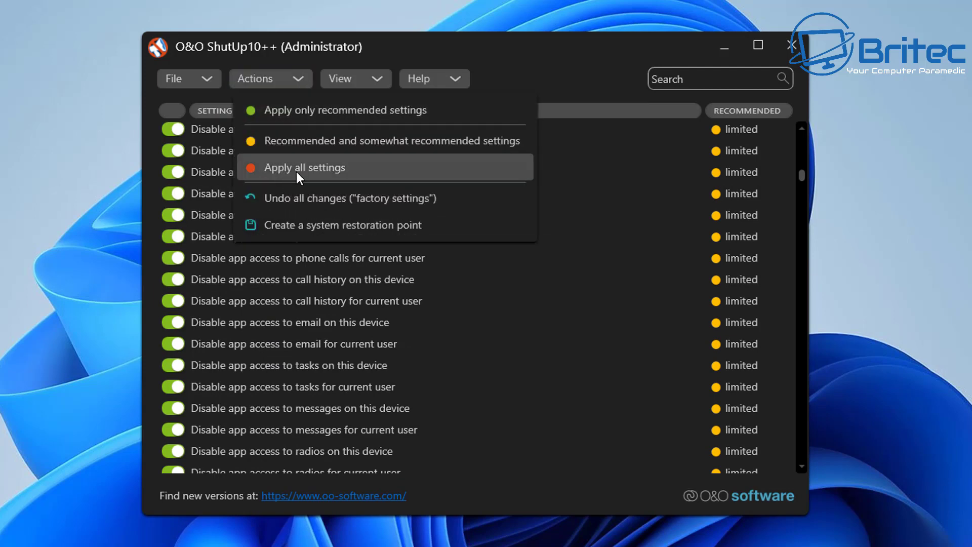
pyautogui.click(351, 197)
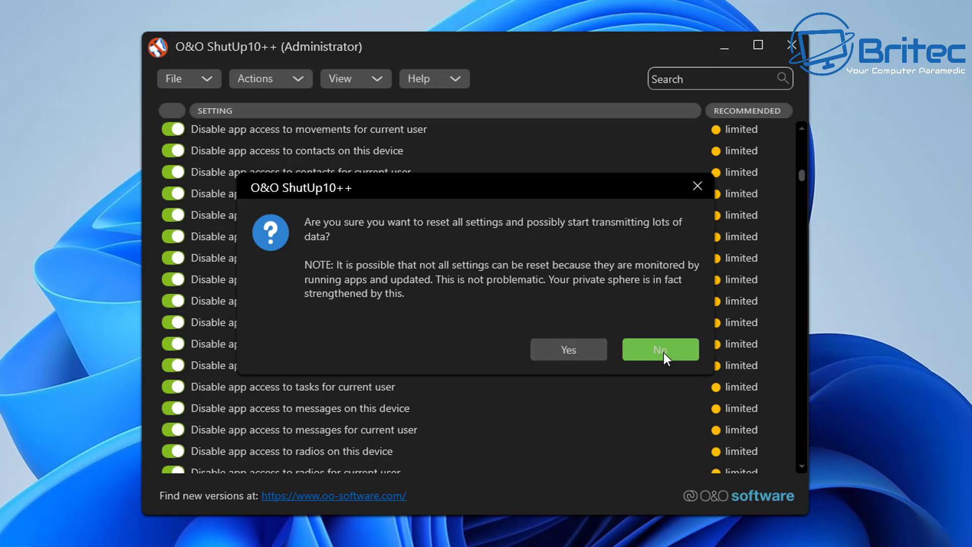
pyautogui.click(575, 350)
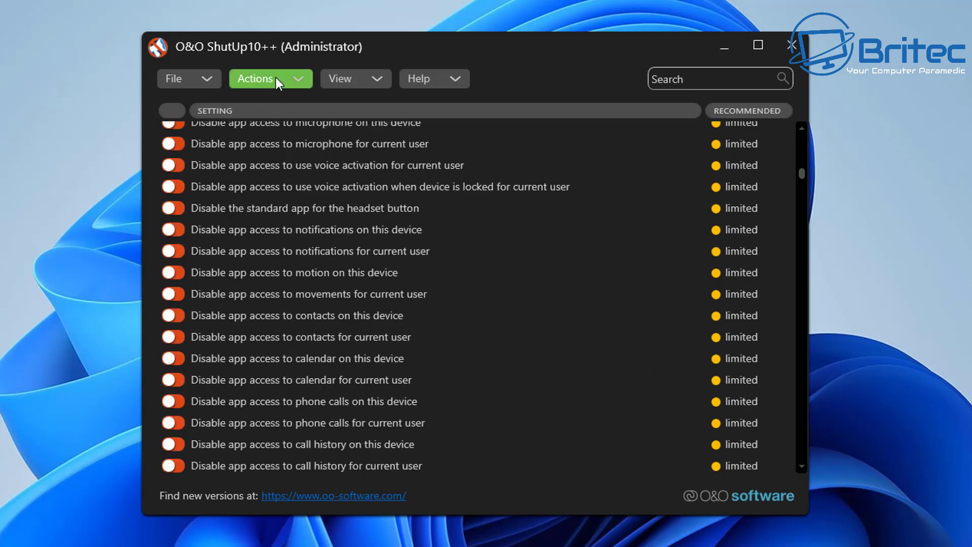
pyautogui.click(275, 76)
pyautogui.click(275, 116)
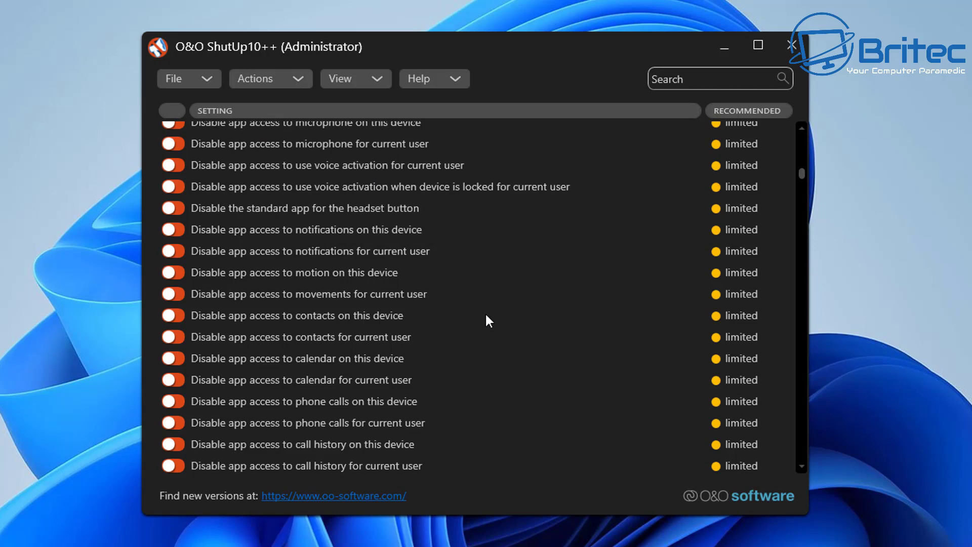
pyautogui.scroll(5, 465, 324)
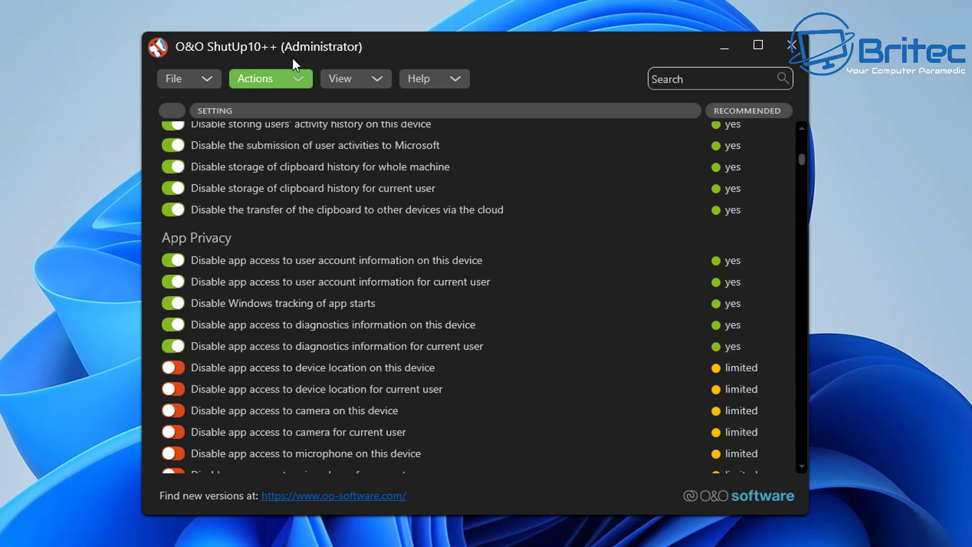
# Step: Reapply all privacy settings, then close O&O ShutUp10++ and acknowledge the restart-required notice
pyautogui.click(292, 74)
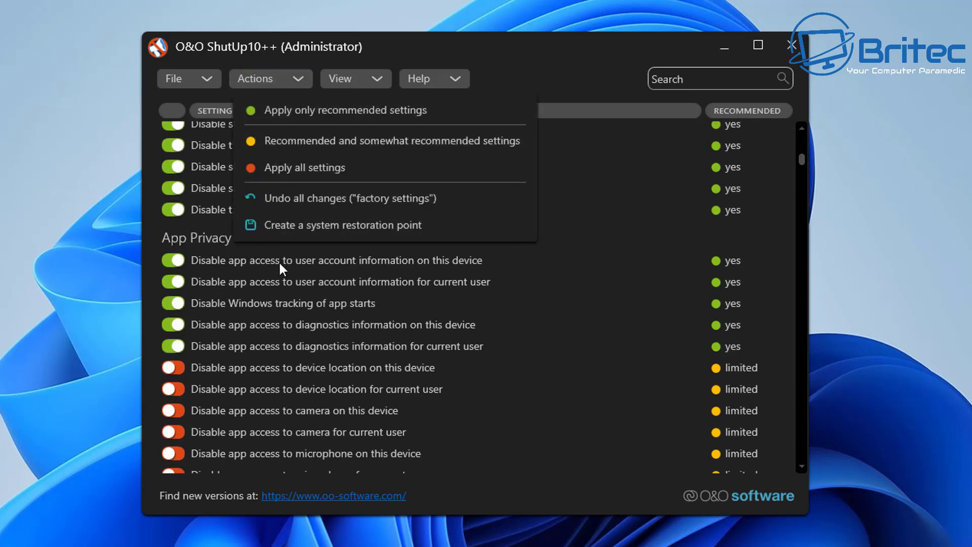
pyautogui.click(296, 169)
pyautogui.scroll(-2, 326, 331)
pyautogui.scroll(-4, 327, 336)
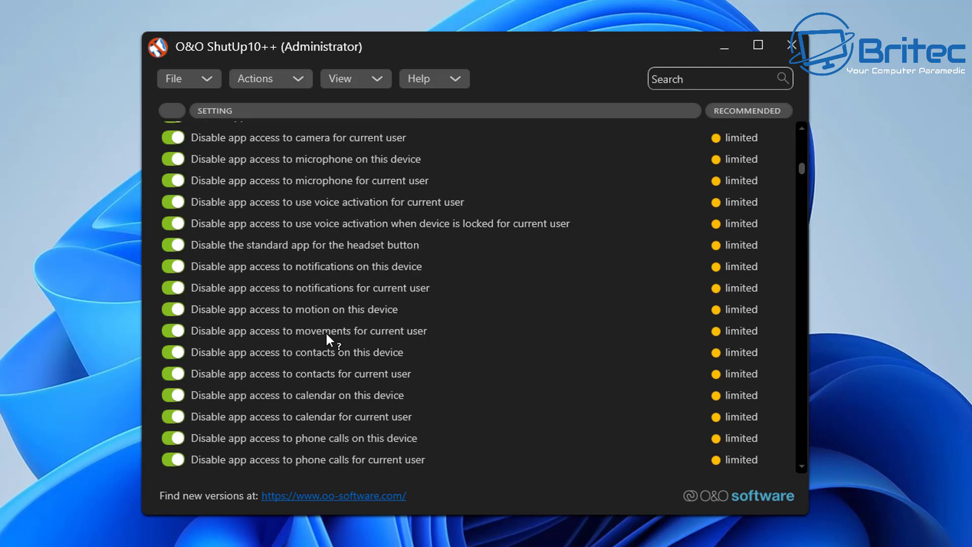
pyautogui.click(792, 43)
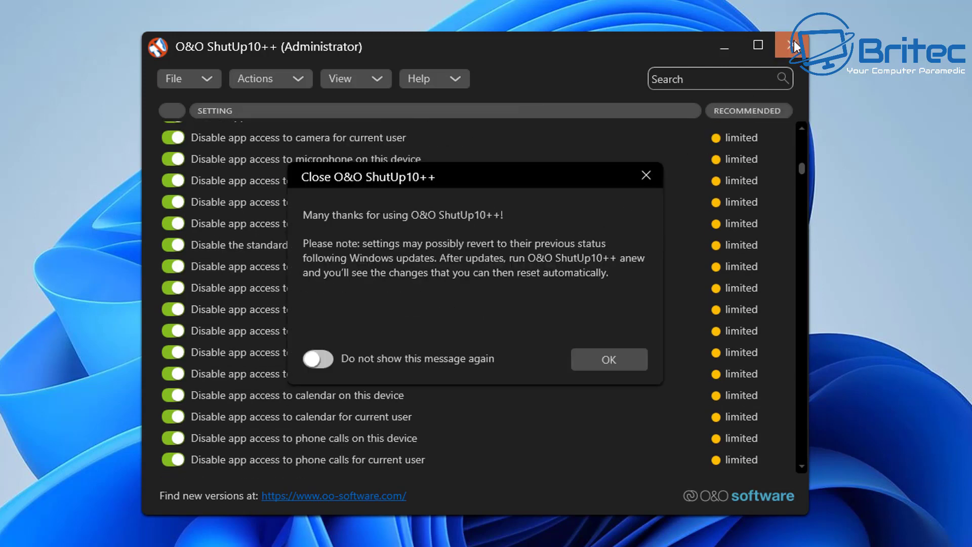
pyautogui.click(622, 358)
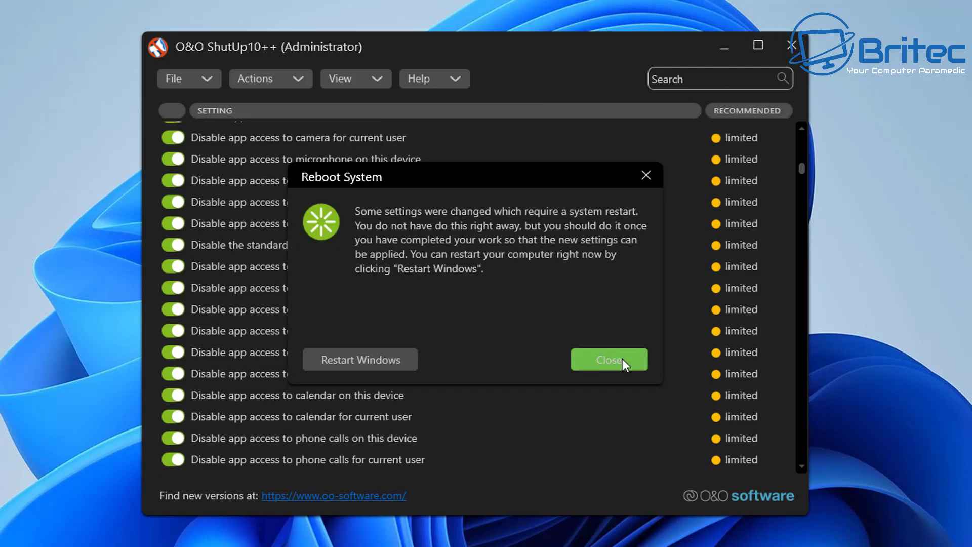